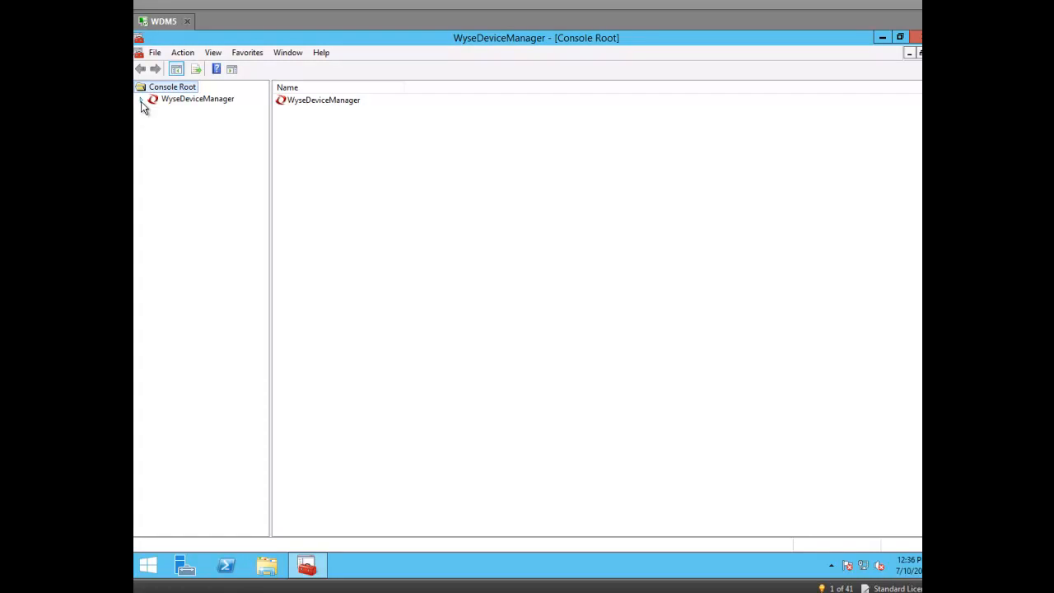
Step: Expand the WyseDeviceManager console, check the Device Manager list, then open Configuration Manager's Group Types
{"action": "left_click", "coordinate": [141, 100]}
{"action": "left_click", "coordinate": [169, 111]}
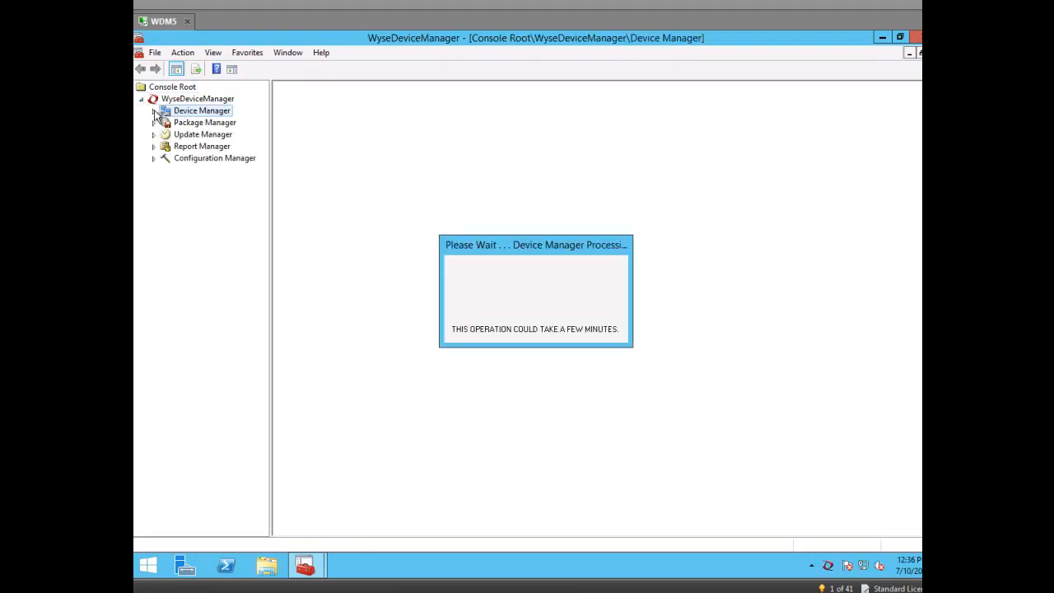
{"action": "left_click", "coordinate": [446, 270]}
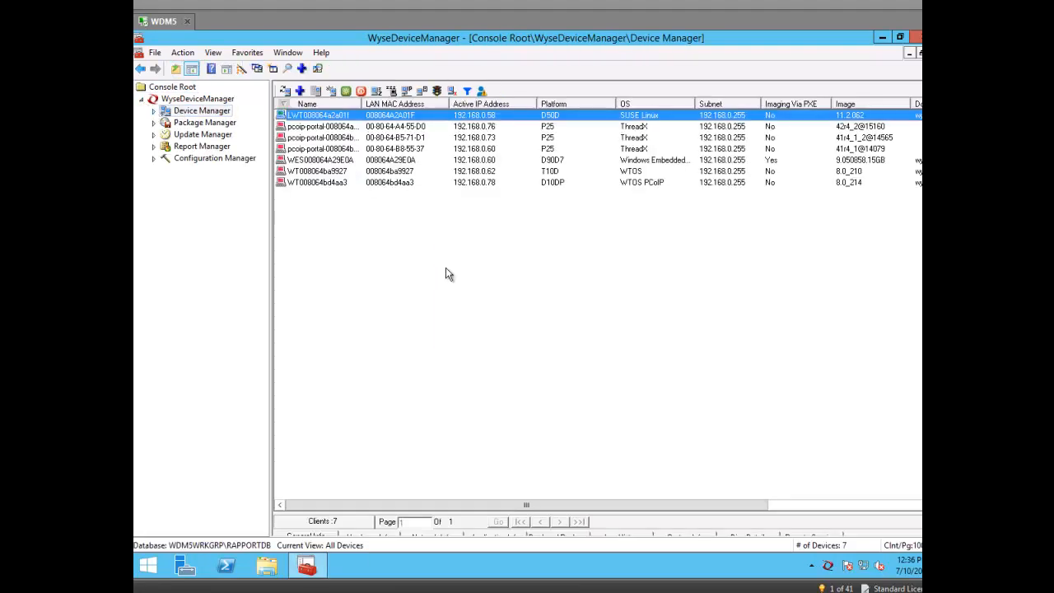
{"action": "left_click", "coordinate": [157, 115]}
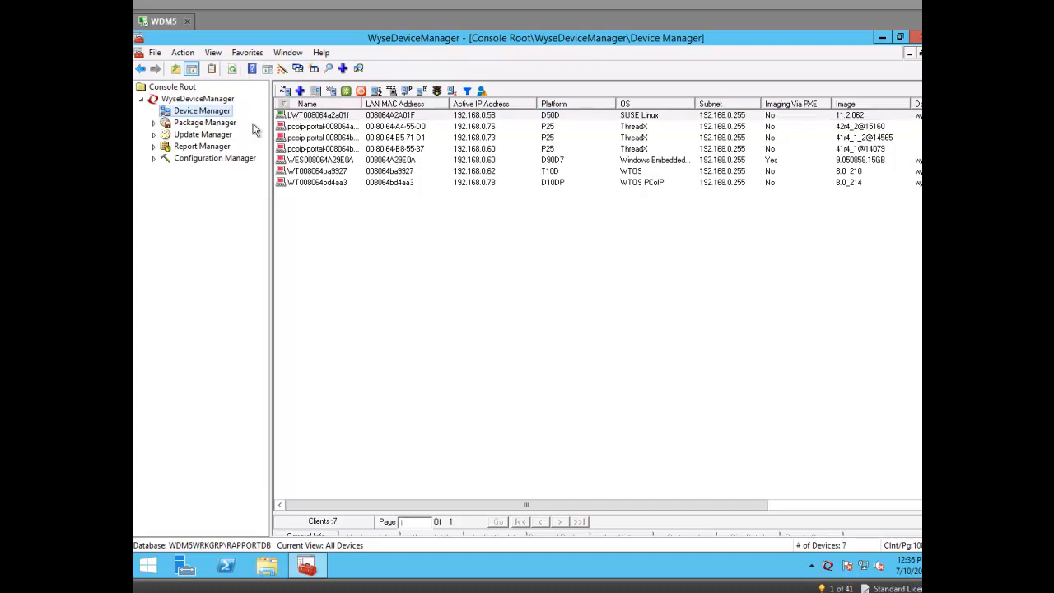
{"action": "left_click", "coordinate": [363, 277]}
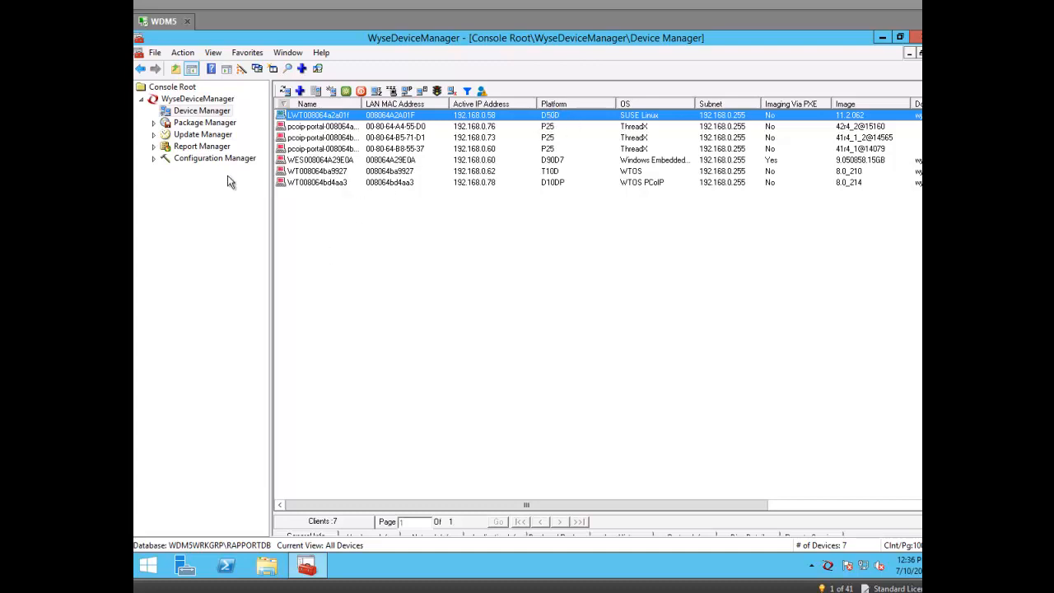
{"action": "left_click", "coordinate": [156, 159]}
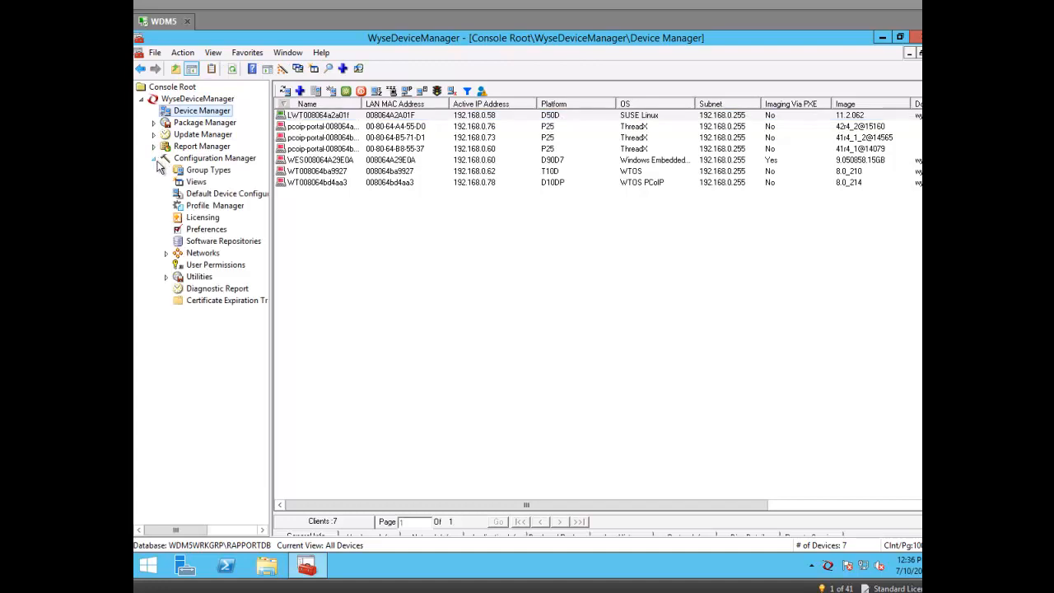
{"action": "left_click", "coordinate": [197, 174]}
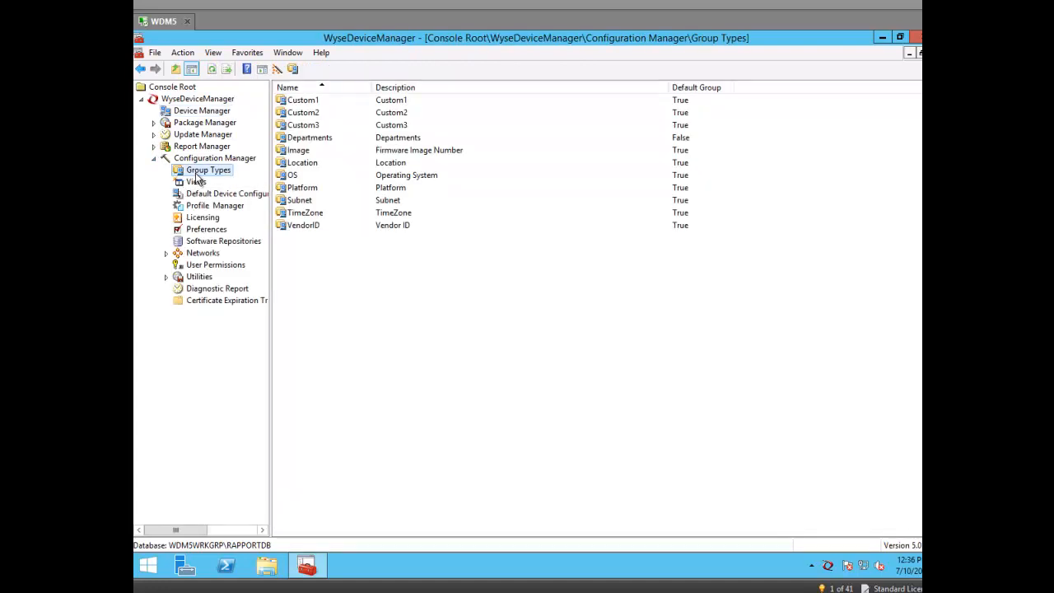
Step: Create group type 'Groups By FireFox Connection URL', pasting the same text as its description
{"action": "right_click", "coordinate": [313, 295]}
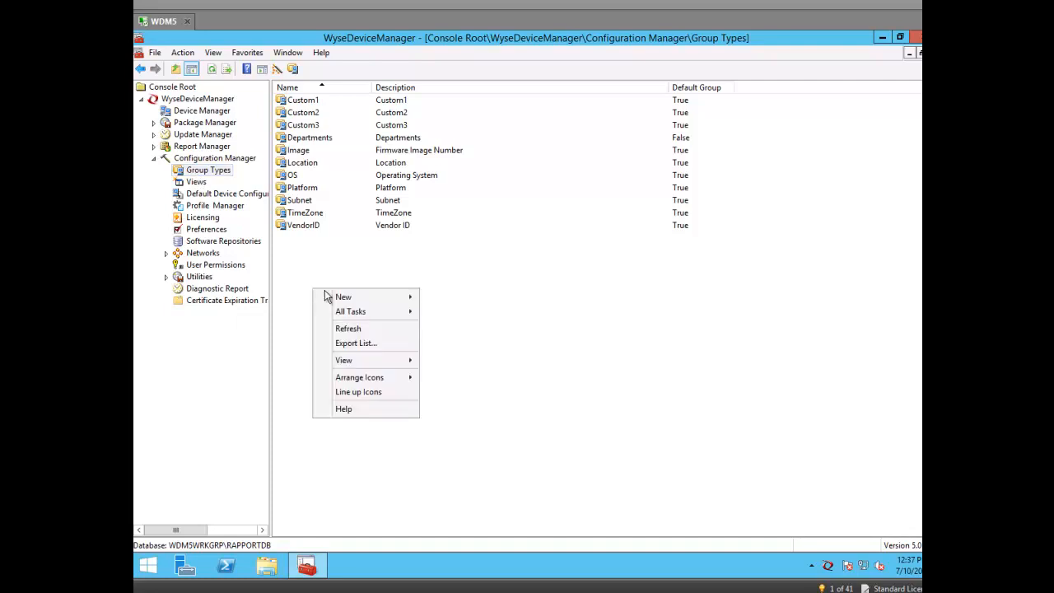
{"action": "mouse_move", "coordinate": [340, 298]}
{"action": "left_click", "coordinate": [440, 298]}
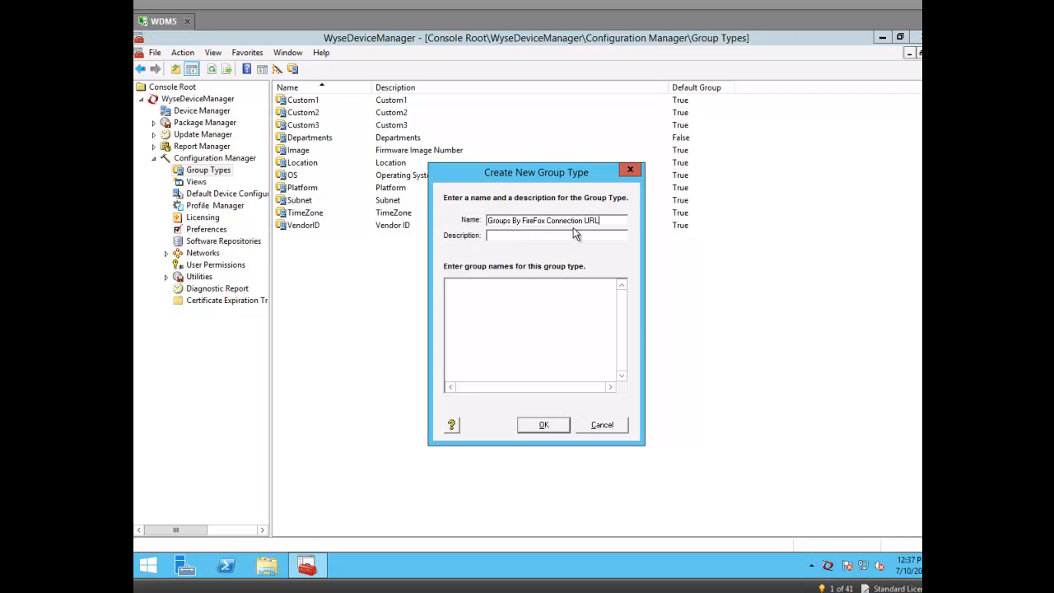
{"action": "left_click_drag", "start_coordinate": [579, 221], "coordinate": [433, 223]}
{"action": "key", "text": "ctrl+c"}
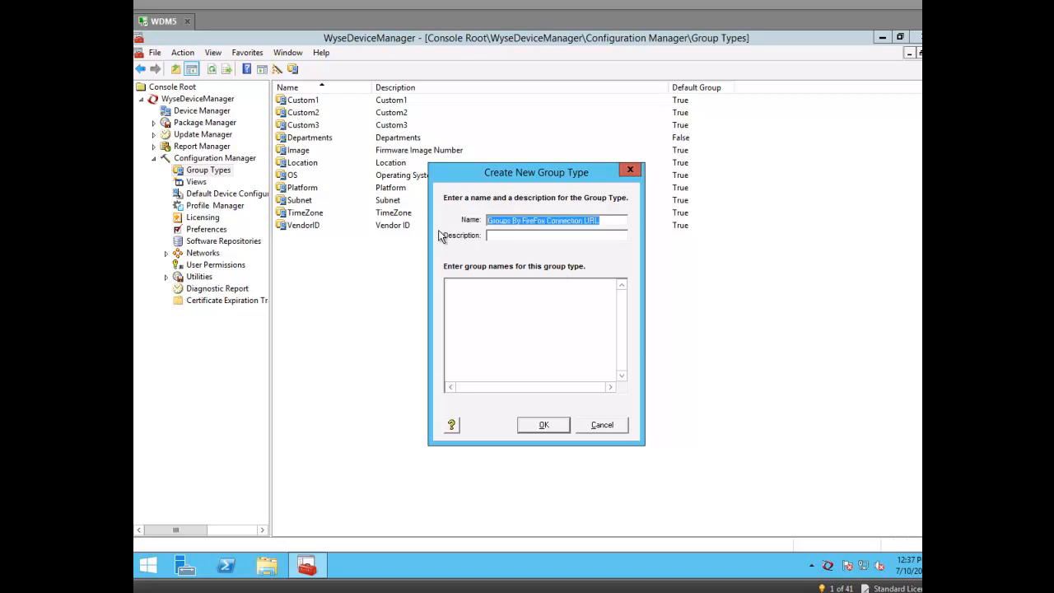
{"action": "left_click", "coordinate": [539, 234]}
{"action": "key", "text": "ctrl+v"}
{"action": "left_click", "coordinate": [512, 221]}
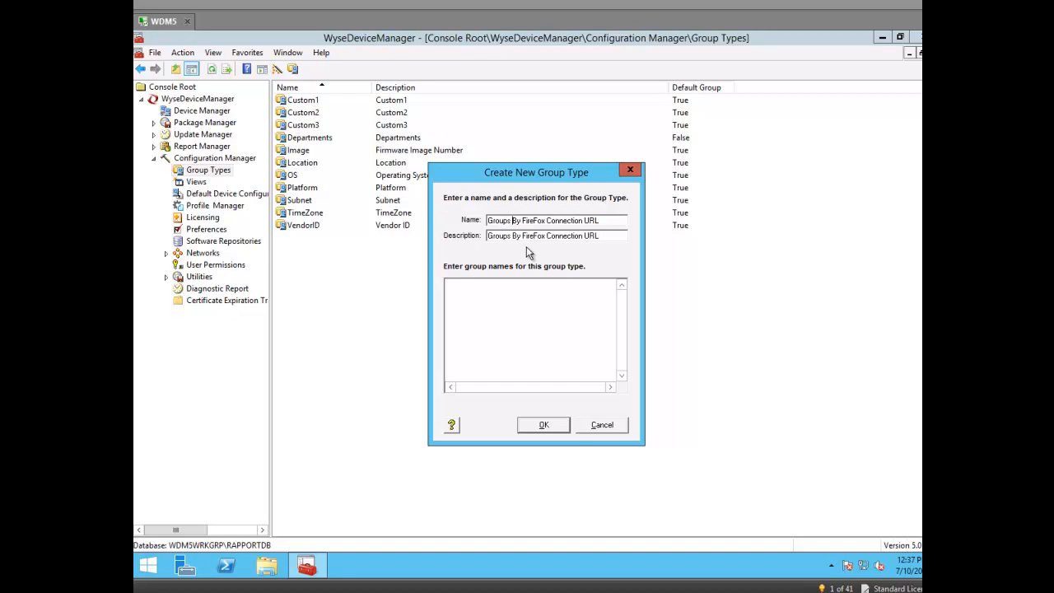
{"action": "left_click", "coordinate": [544, 424]}
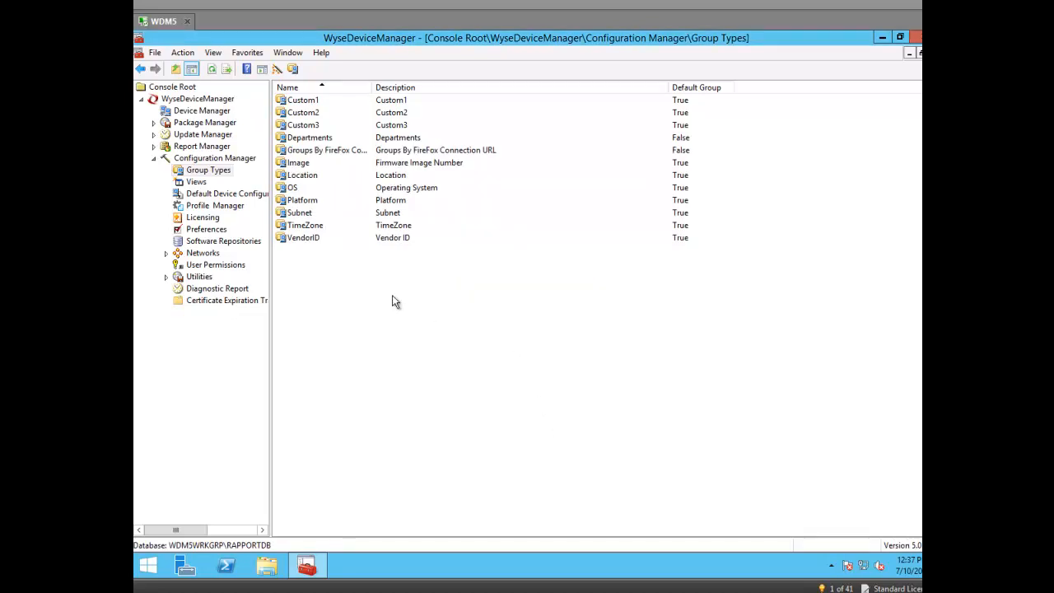
{"action": "left_click", "coordinate": [323, 153]}
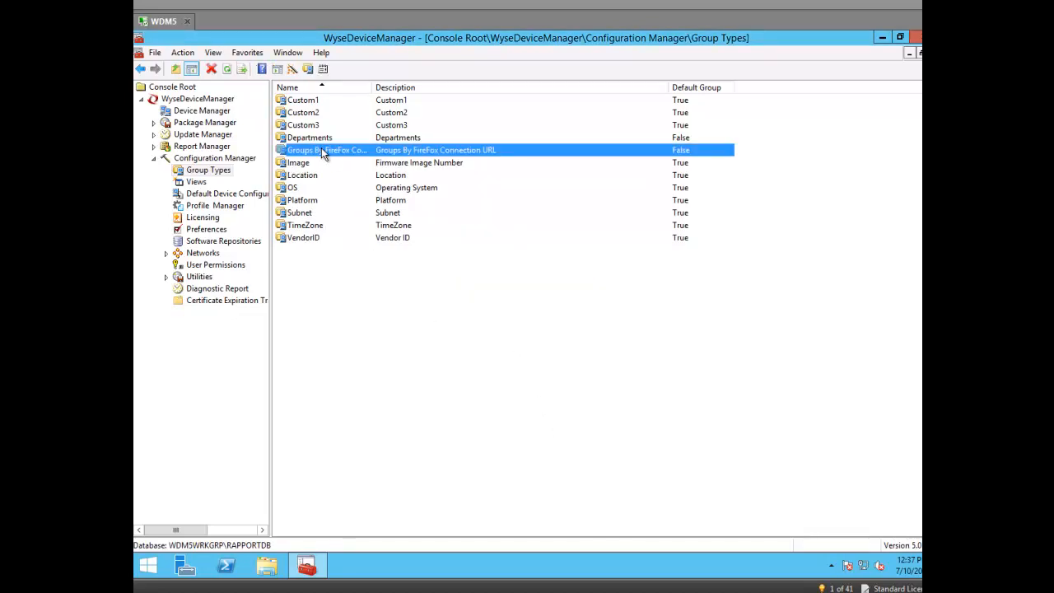
Step: Create a view named ConnectionURL using the Groups By FireFox Connection URL group type
{"action": "left_click", "coordinate": [196, 182]}
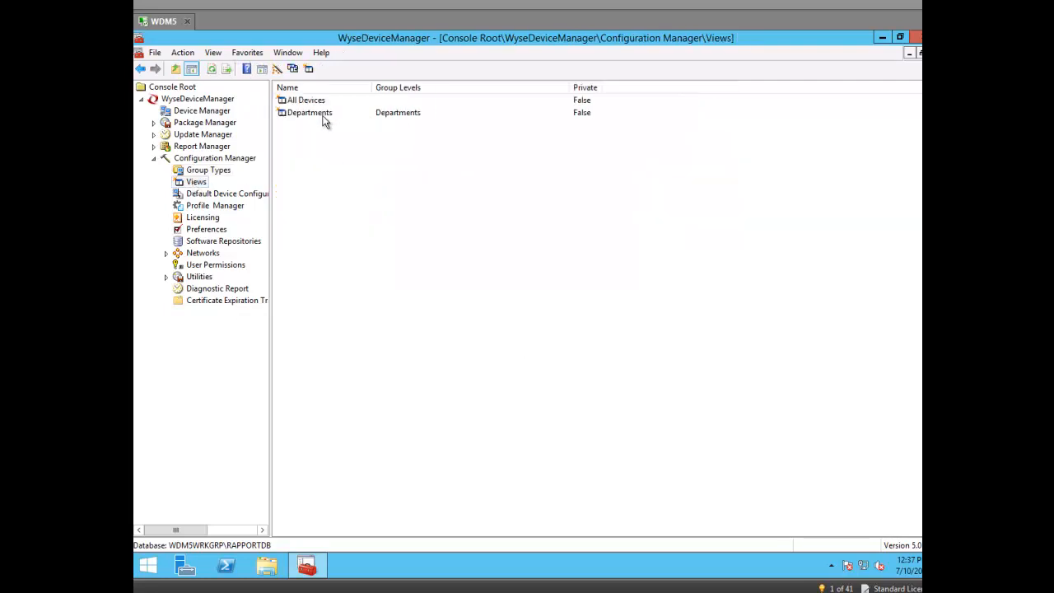
{"action": "right_click", "coordinate": [323, 171]}
{"action": "mouse_move", "coordinate": [350, 174]}
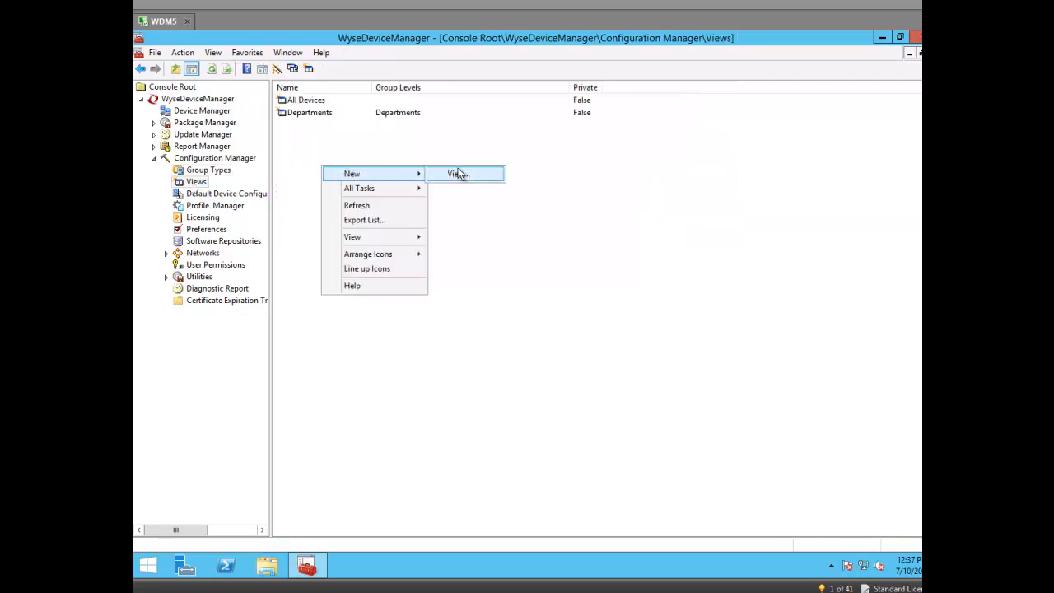
{"action": "left_click", "coordinate": [458, 174]}
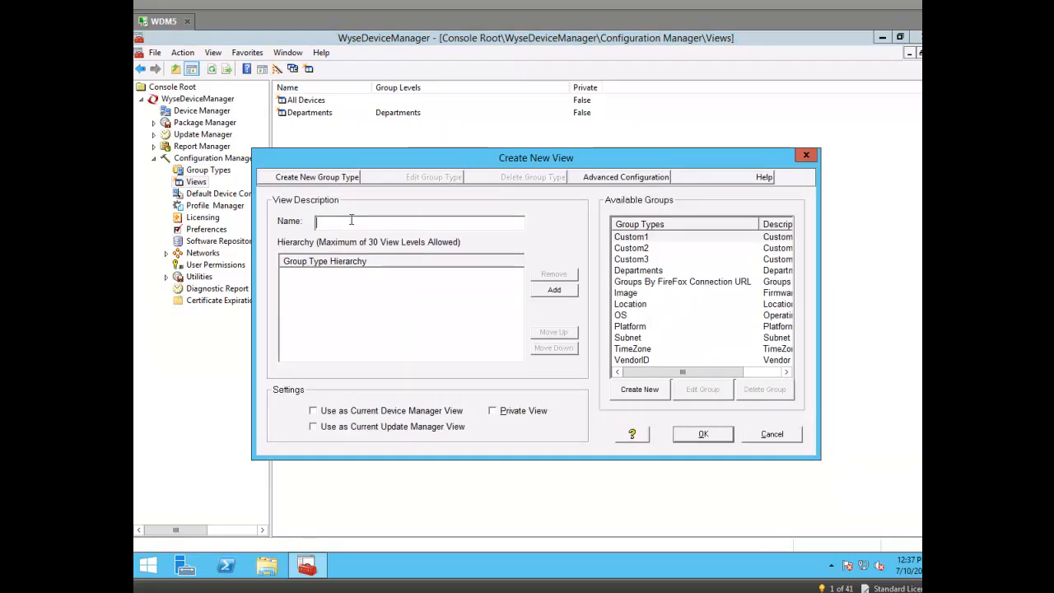
{"action": "type", "text": "ConnectionU"}
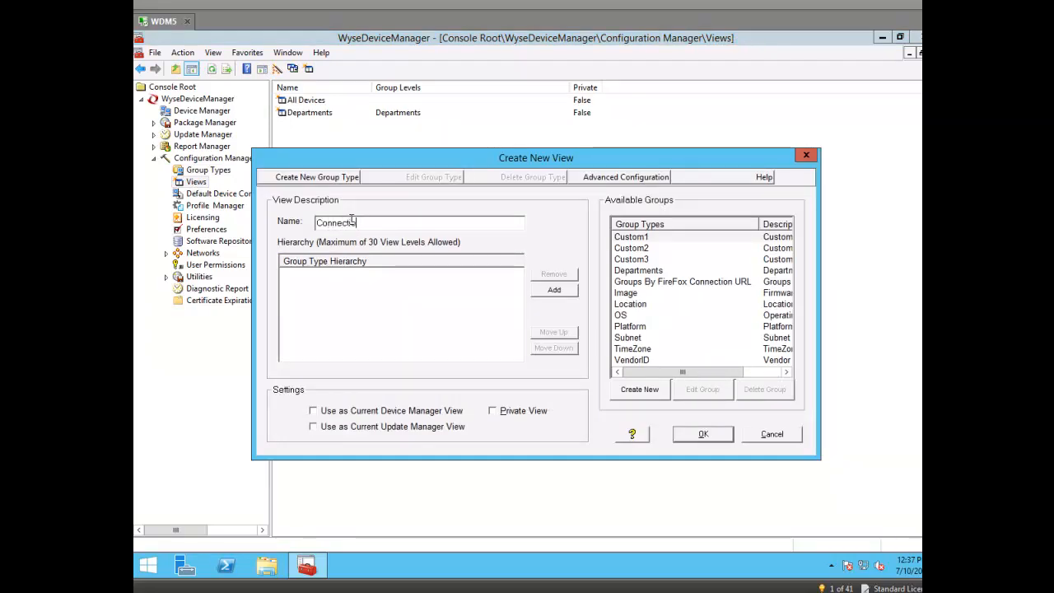
{"action": "type", "text": "RL"}
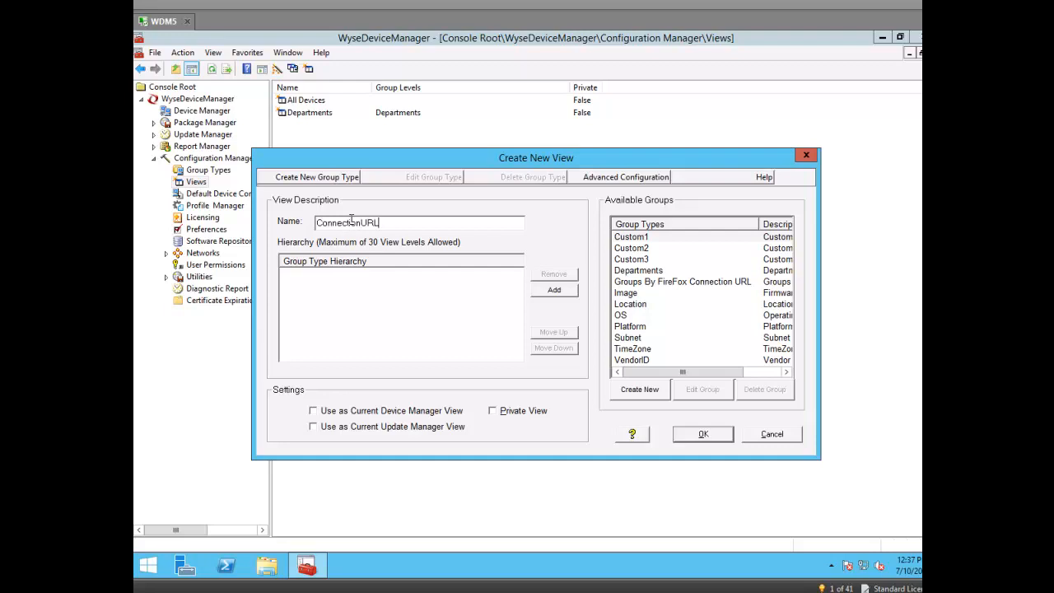
{"action": "left_click", "coordinate": [664, 282]}
{"action": "left_click", "coordinate": [554, 291]}
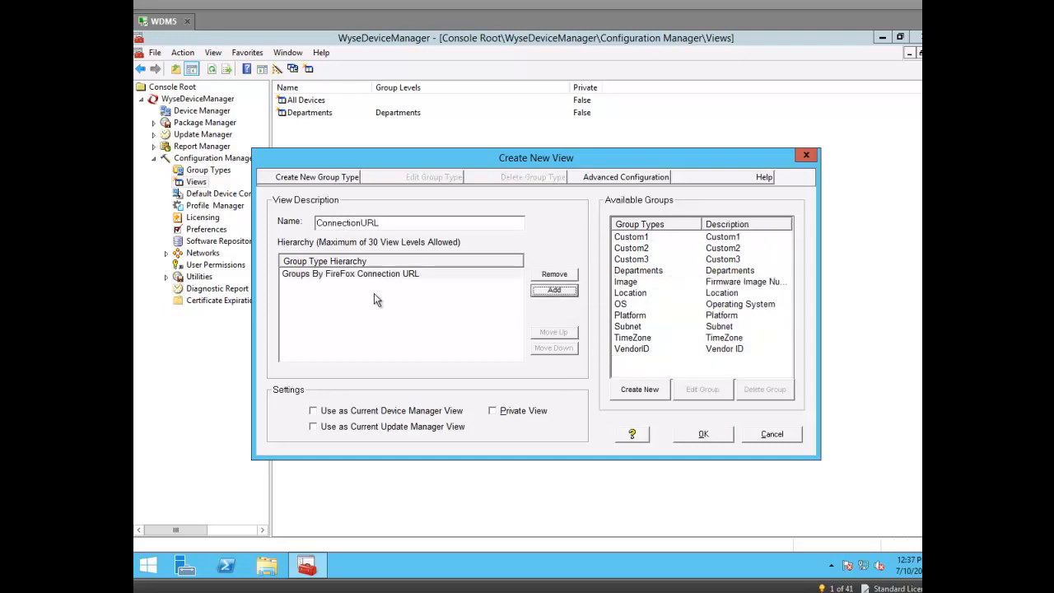
{"action": "left_click", "coordinate": [705, 437]}
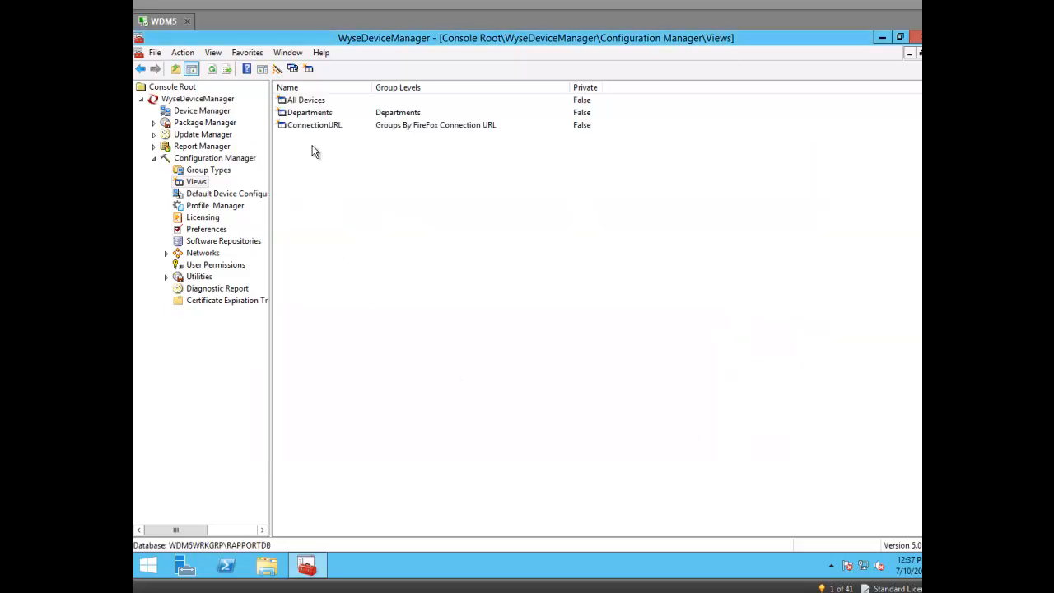
Step: Add groups MSN and GOOGLE in the Groups By FireFox Connection URL type's properties
{"action": "left_click", "coordinate": [208, 170]}
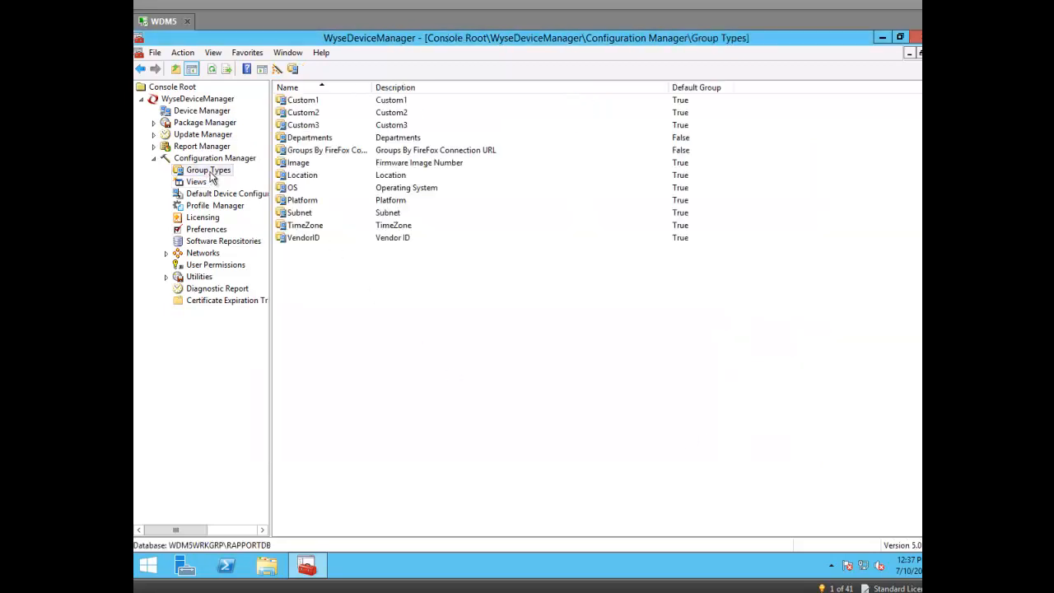
{"action": "left_click", "coordinate": [317, 151]}
{"action": "right_click", "coordinate": [328, 152]}
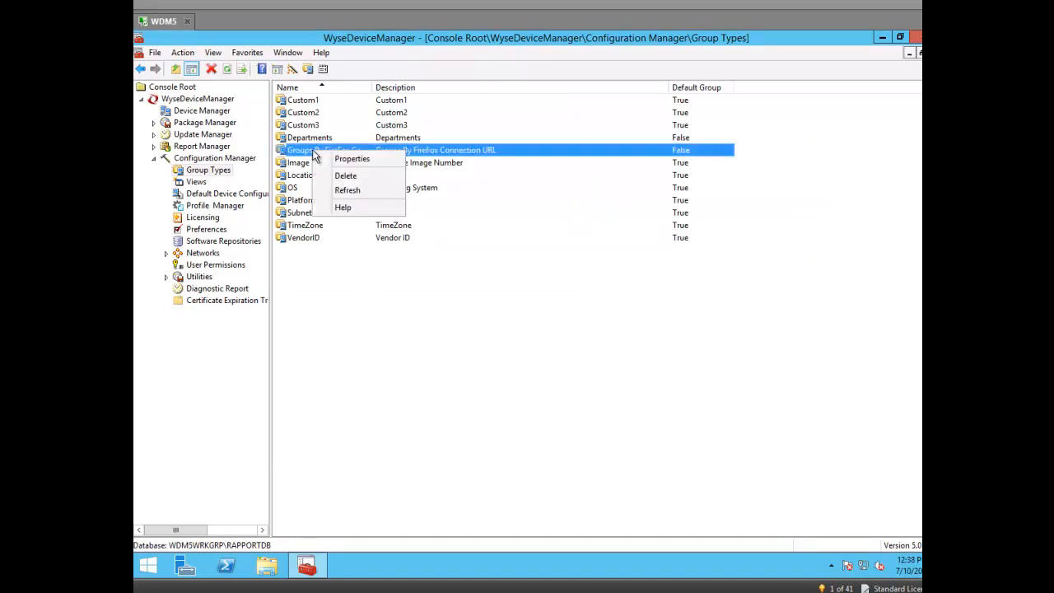
{"action": "left_click", "coordinate": [350, 161]}
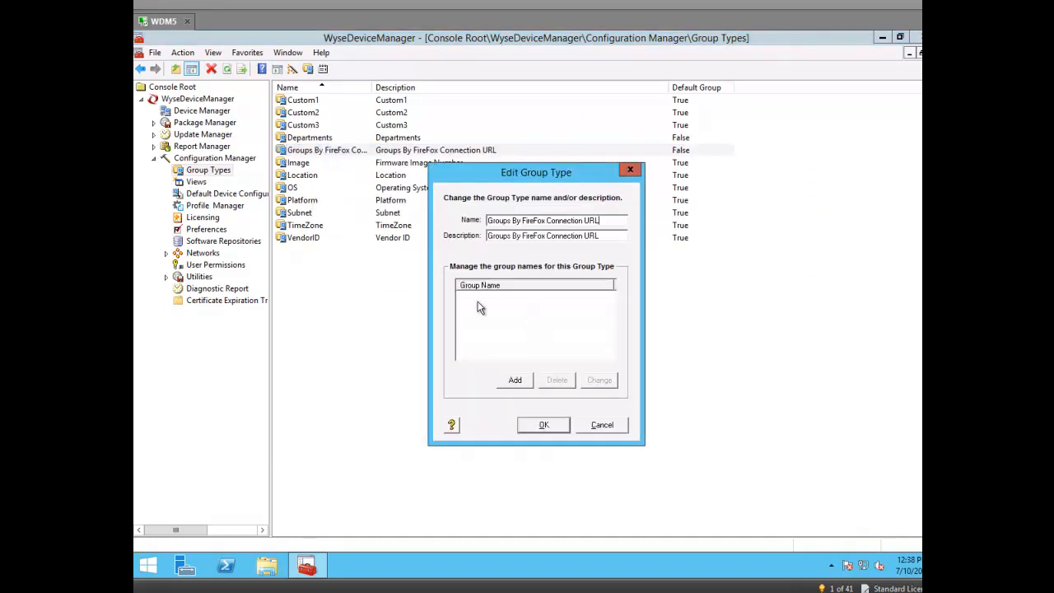
{"action": "left_click", "coordinate": [514, 379]}
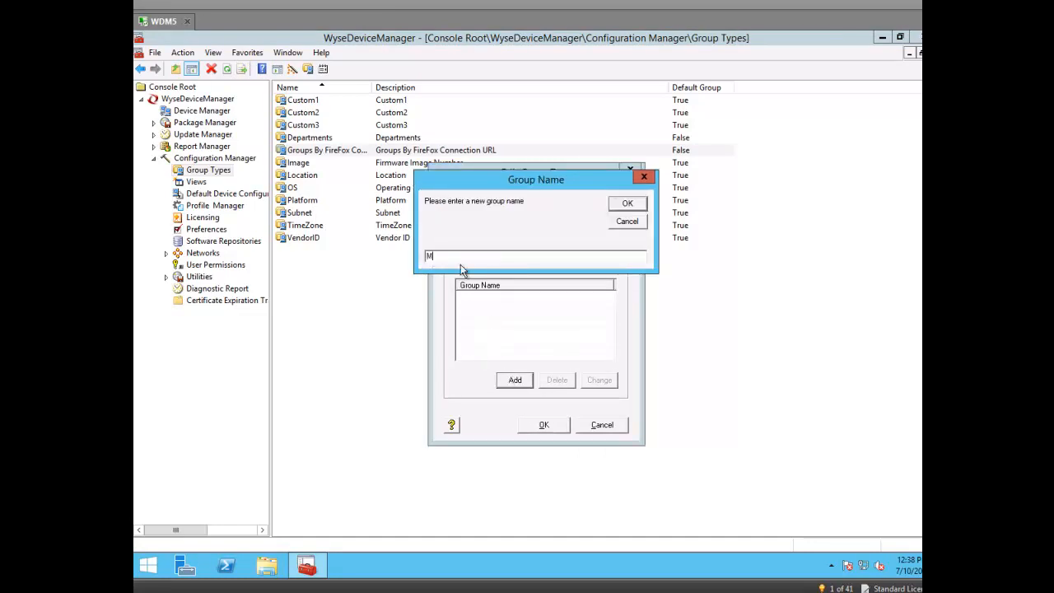
{"action": "left_click", "coordinate": [629, 206]}
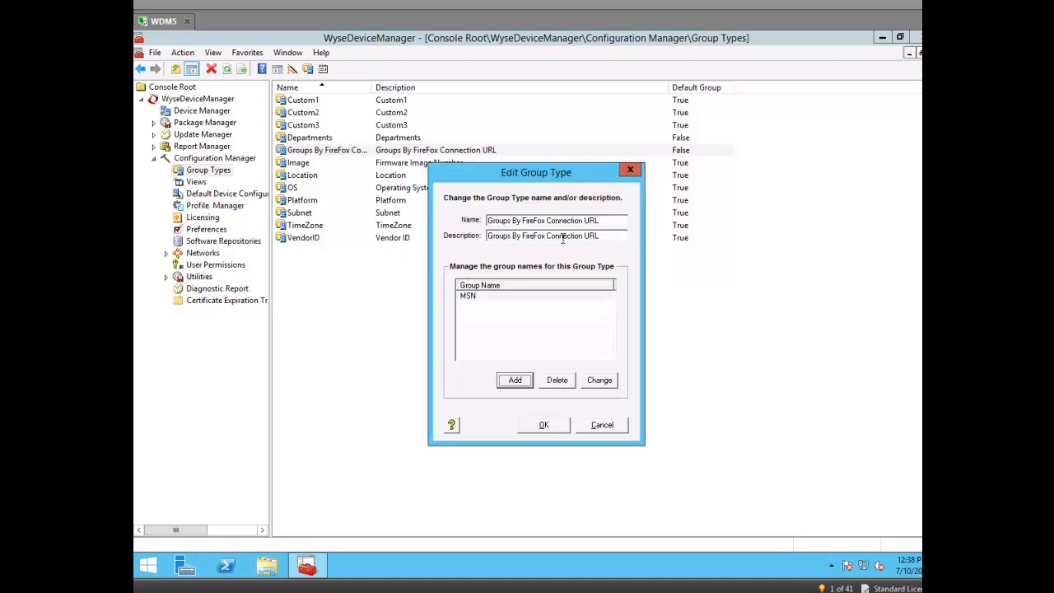
{"action": "left_click", "coordinate": [515, 381]}
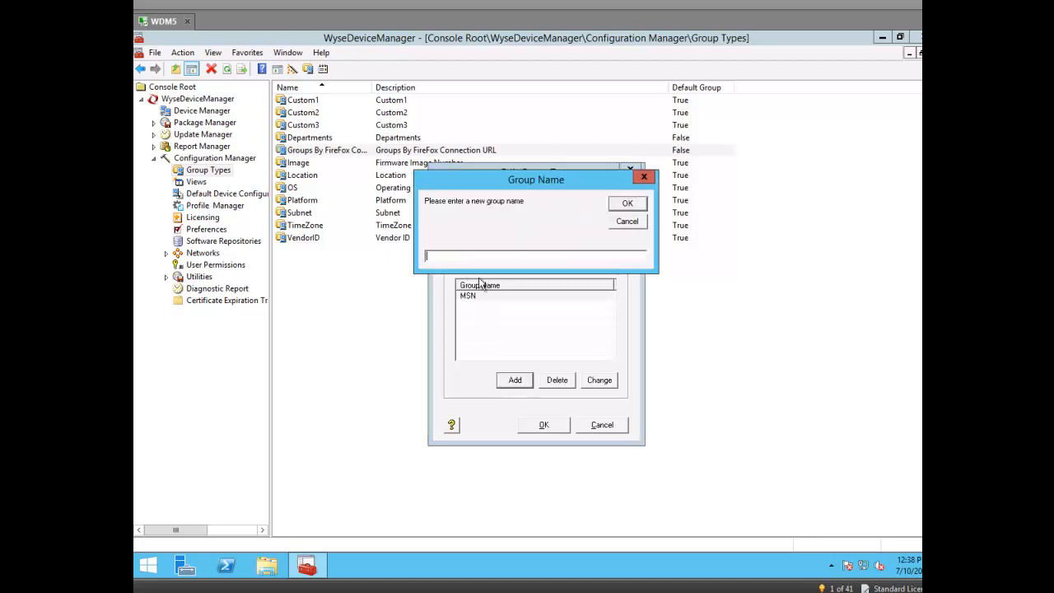
{"action": "type", "text": "GOOGLE"}
{"action": "left_click", "coordinate": [628, 204]}
{"action": "left_click", "coordinate": [545, 425]}
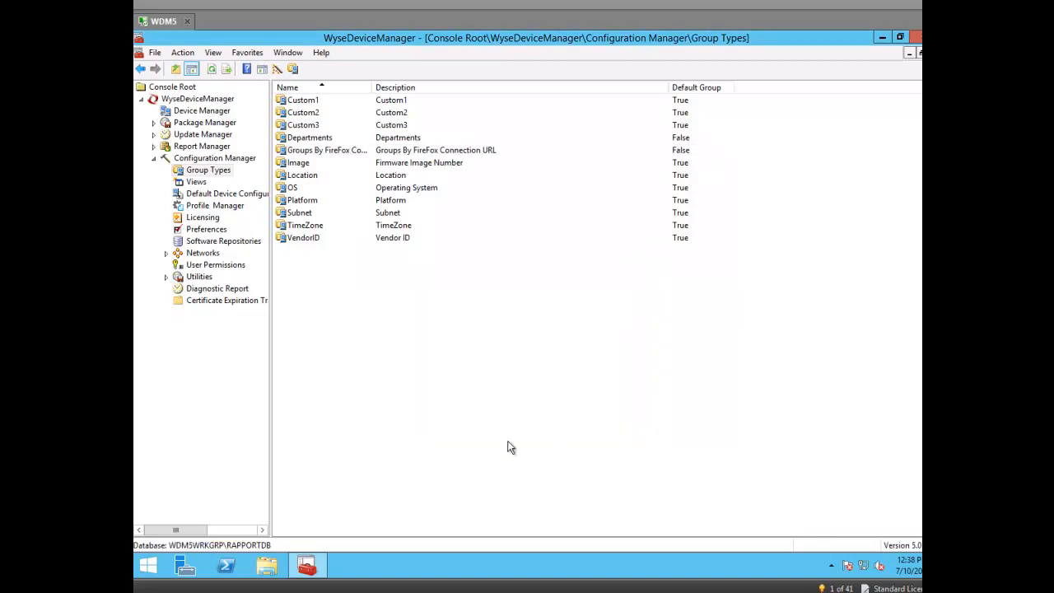
Step: Switch Device Manager to the ConnectionURL view and show the Unassigned devices
{"action": "left_click", "coordinate": [202, 111]}
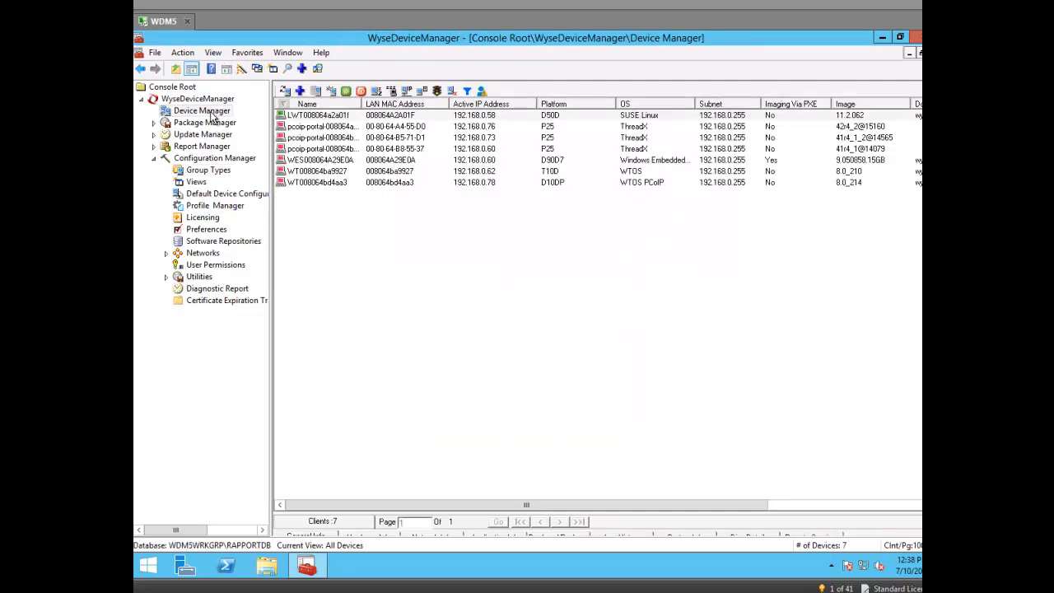
{"action": "right_click", "coordinate": [213, 118]}
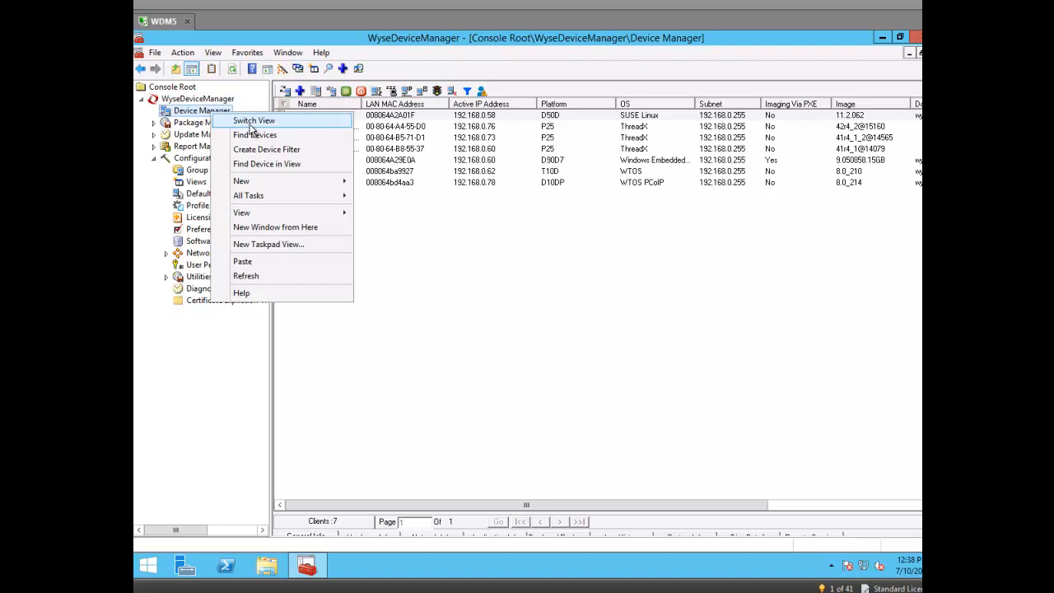
{"action": "left_click", "coordinate": [252, 121]}
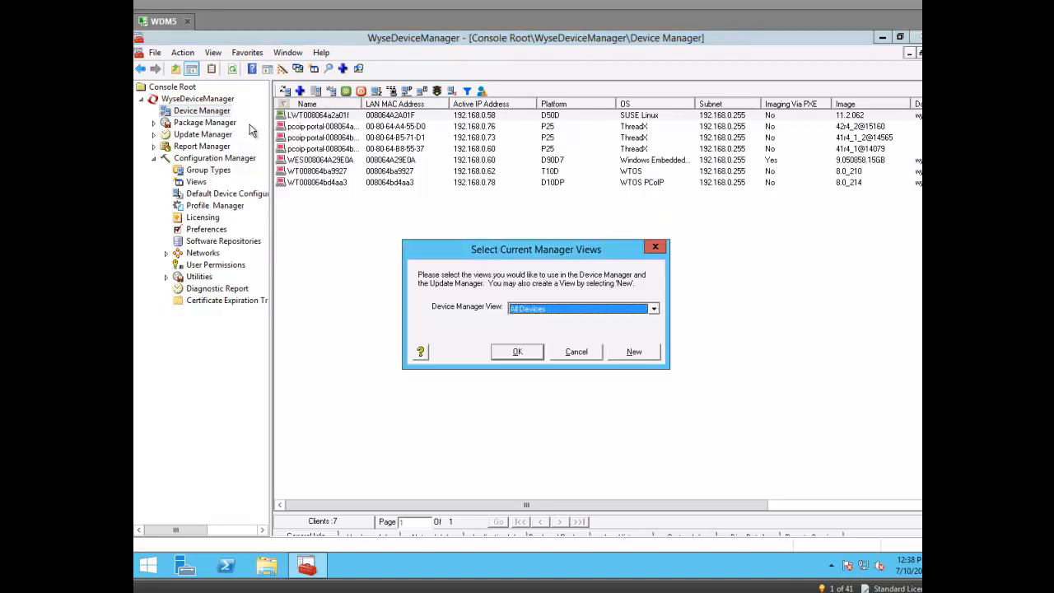
{"action": "left_click", "coordinate": [654, 310]}
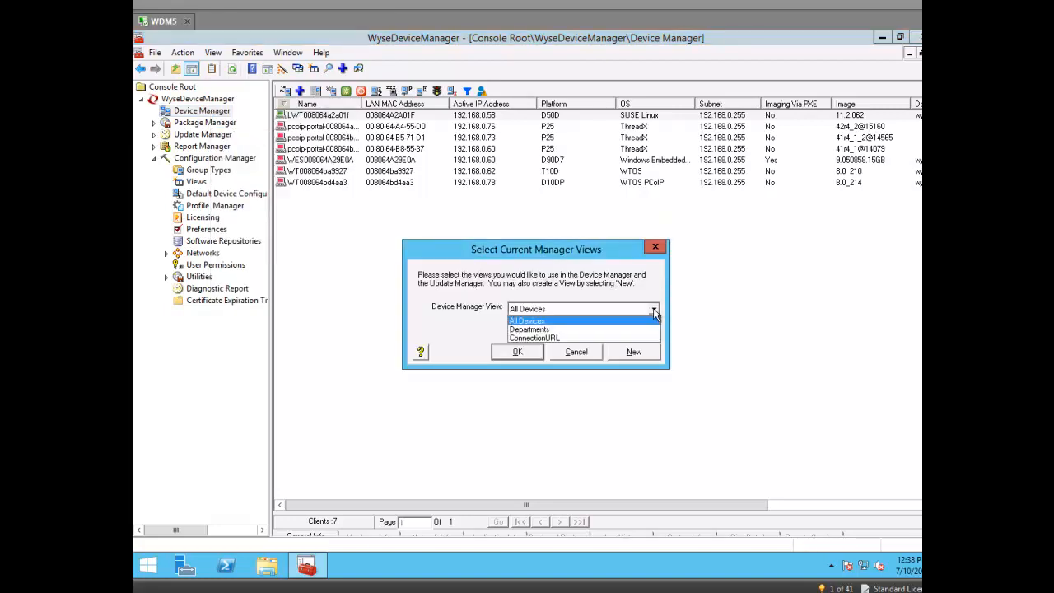
{"action": "left_click", "coordinate": [545, 337]}
{"action": "left_click", "coordinate": [520, 352]}
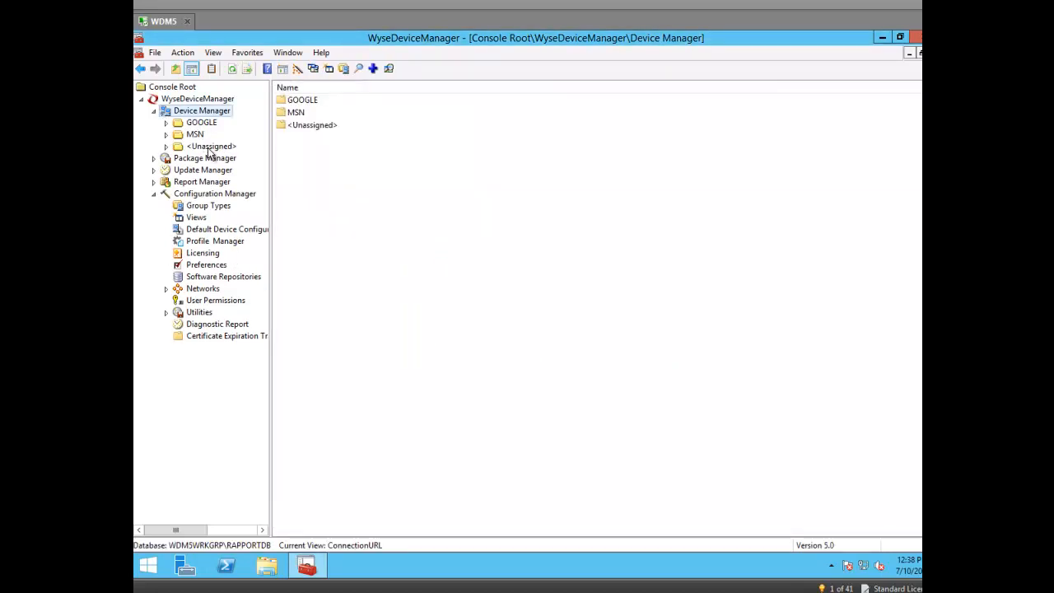
{"action": "left_click", "coordinate": [210, 146]}
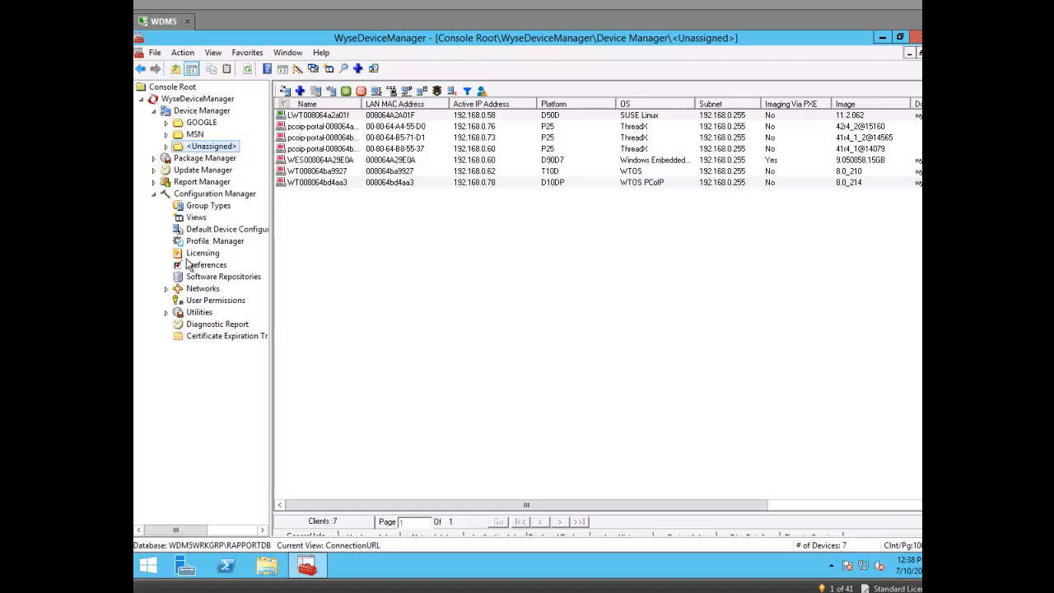
Step: In File Explorer, browse C:\WDM Packages\SUSE_DDC into the MSN wlx folder and back
{"action": "left_click", "coordinate": [266, 568]}
{"action": "double_click", "coordinate": [588, 339]}
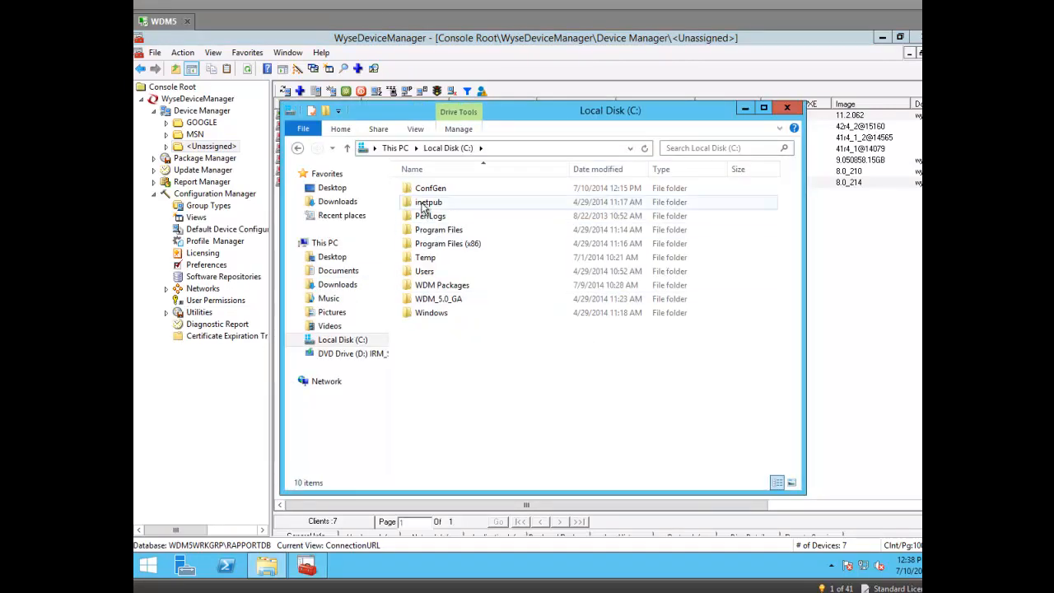
{"action": "double_click", "coordinate": [430, 287]}
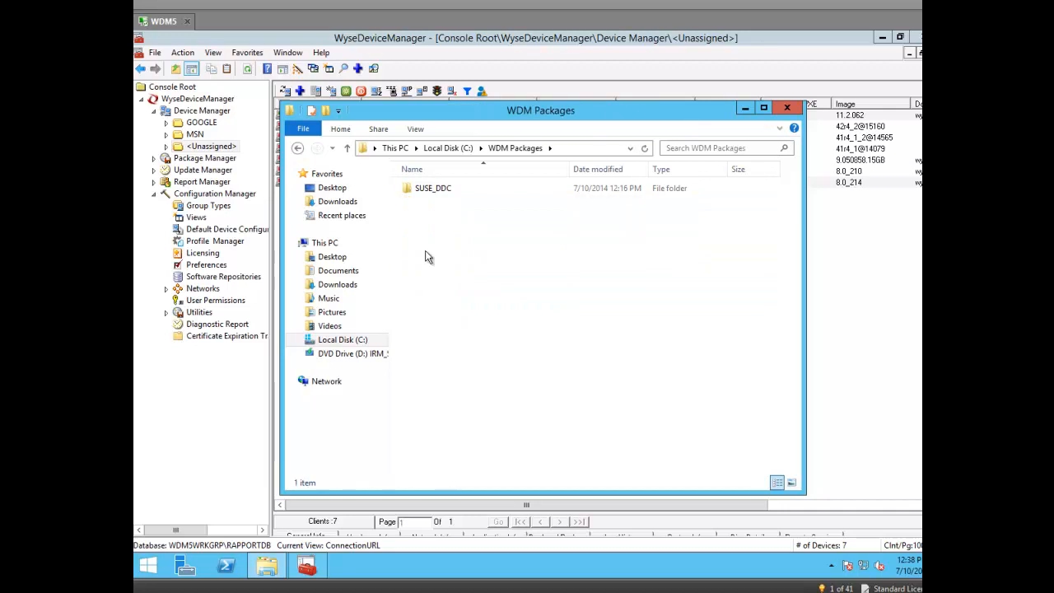
{"action": "double_click", "coordinate": [426, 190]}
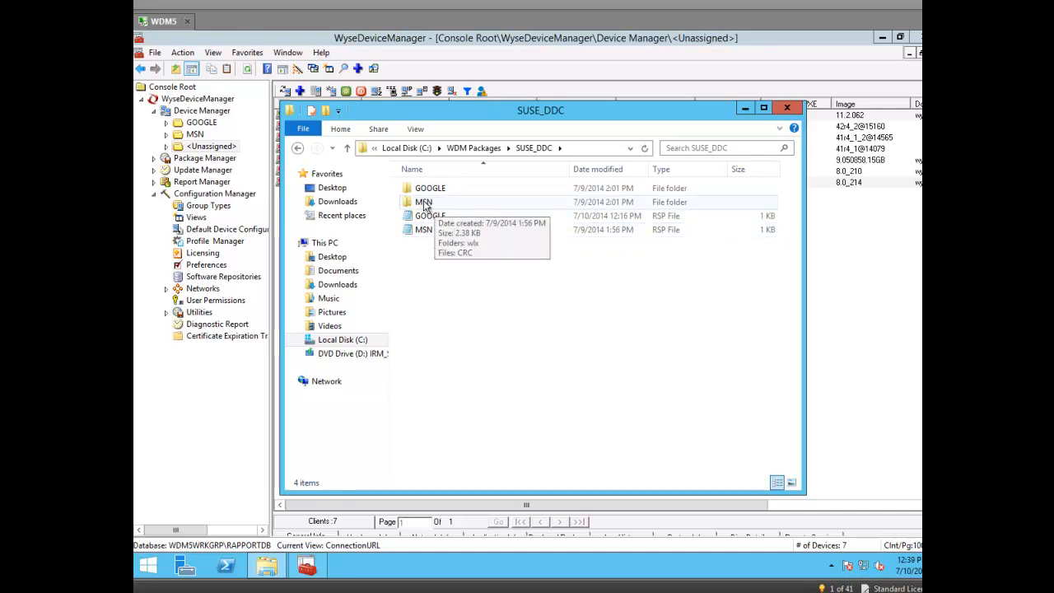
{"action": "double_click", "coordinate": [425, 205]}
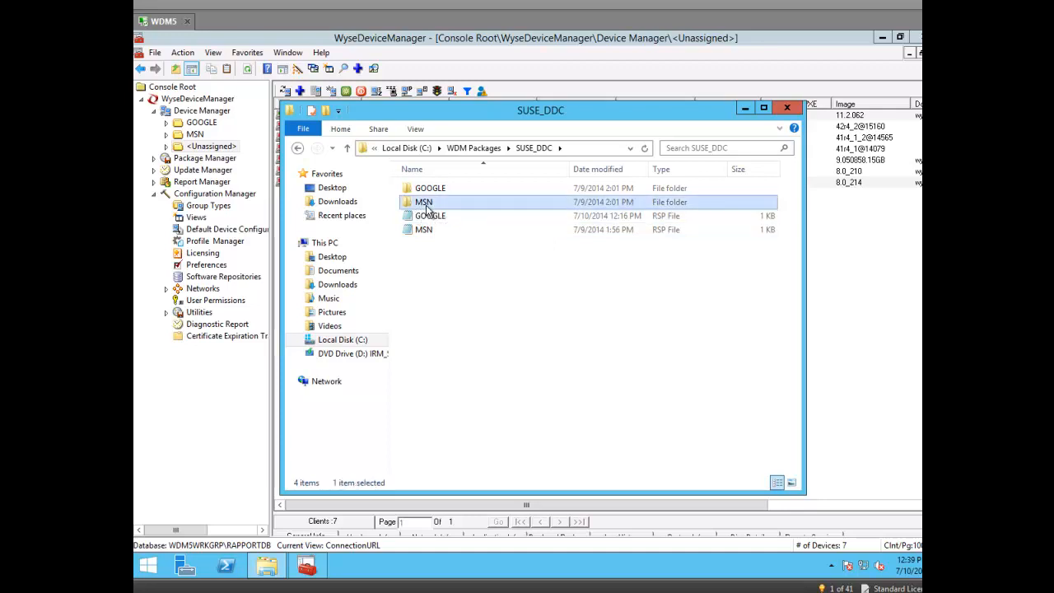
{"action": "left_click", "coordinate": [421, 191]}
{"action": "double_click", "coordinate": [420, 190]}
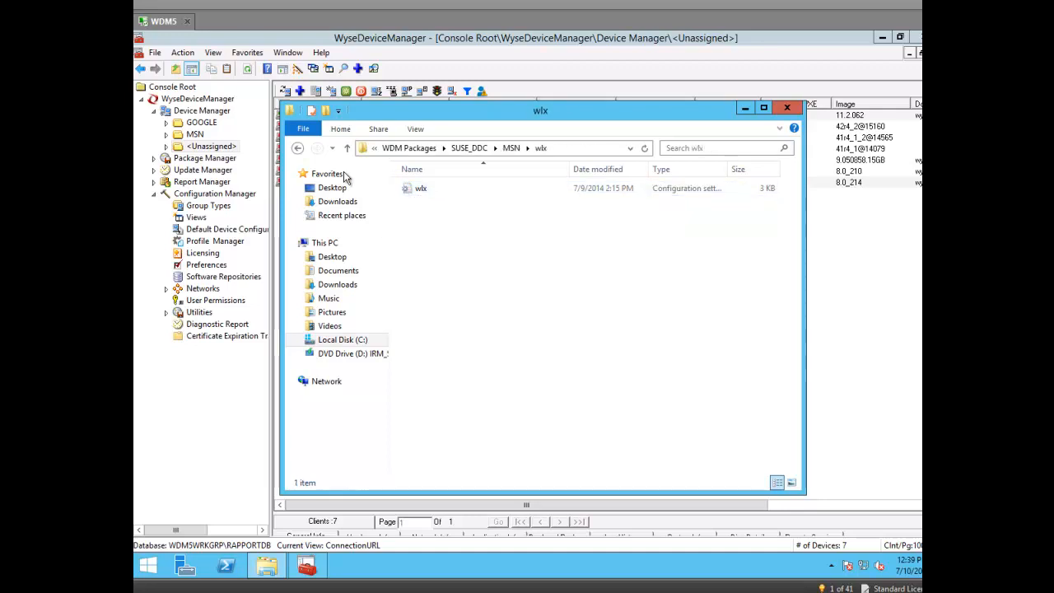
{"action": "left_click", "coordinate": [298, 148]}
{"action": "left_click", "coordinate": [297, 149]}
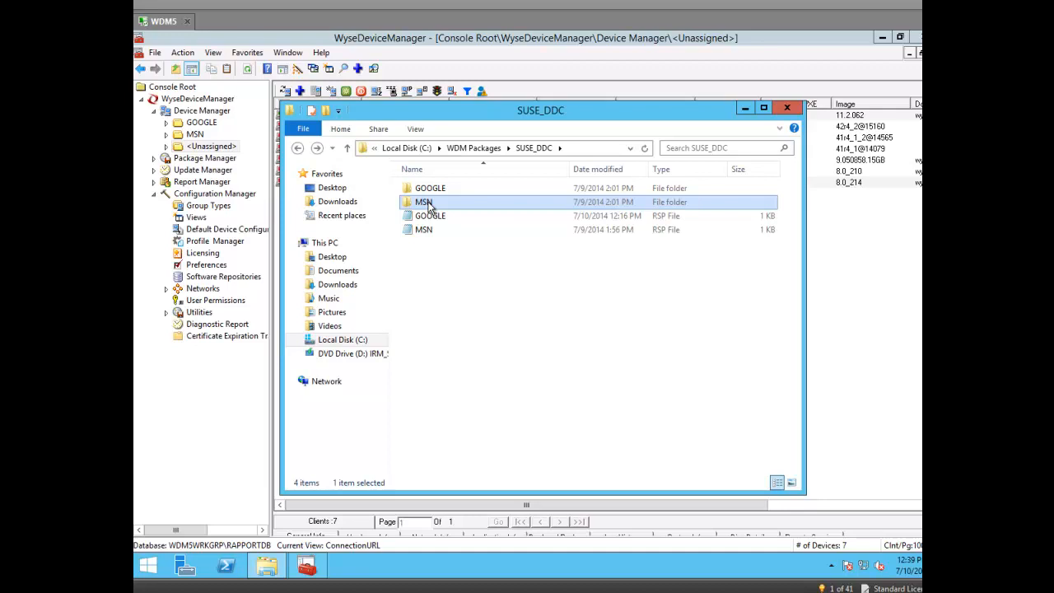
Step: Open the MSN package's wlx file in Notepad and enlarge the window
{"action": "double_click", "coordinate": [423, 202]}
{"action": "double_click", "coordinate": [421, 189]}
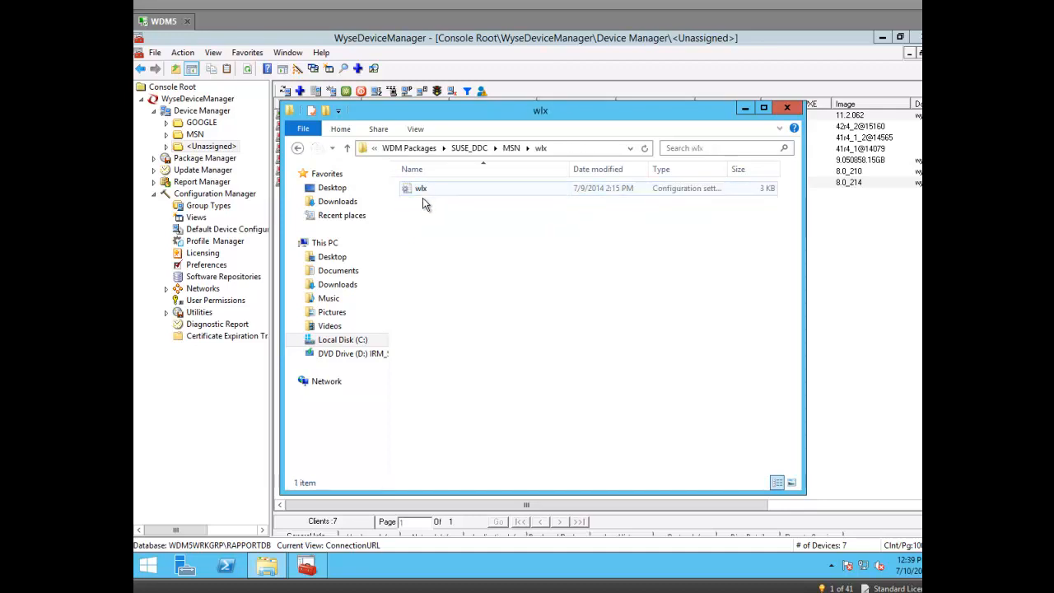
{"action": "left_click", "coordinate": [423, 190]}
{"action": "double_click", "coordinate": [424, 191]}
{"action": "left_click_drag", "start_coordinate": [647, 185], "coordinate": [559, 93]}
{"action": "left_click_drag", "start_coordinate": [422, 426], "coordinate": [361, 527]}
Step: Scroll to the MSN wlx file's Firefox section, then close Notepad
{"action": "left_click", "coordinate": [604, 322]}
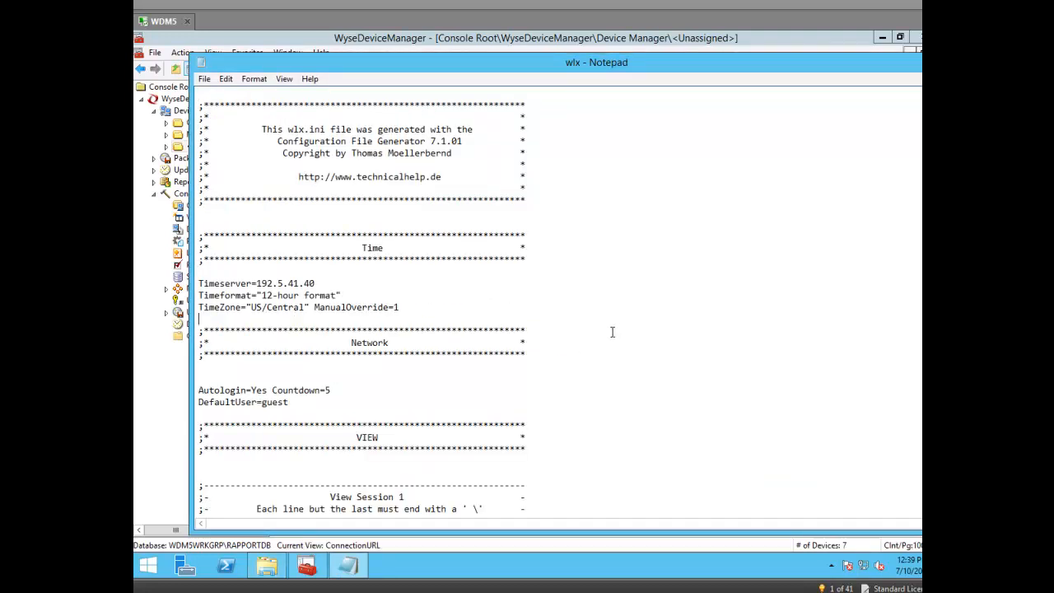
{"action": "scroll", "coordinate": [614, 331], "scroll_direction": "down", "scroll_amount": 7}
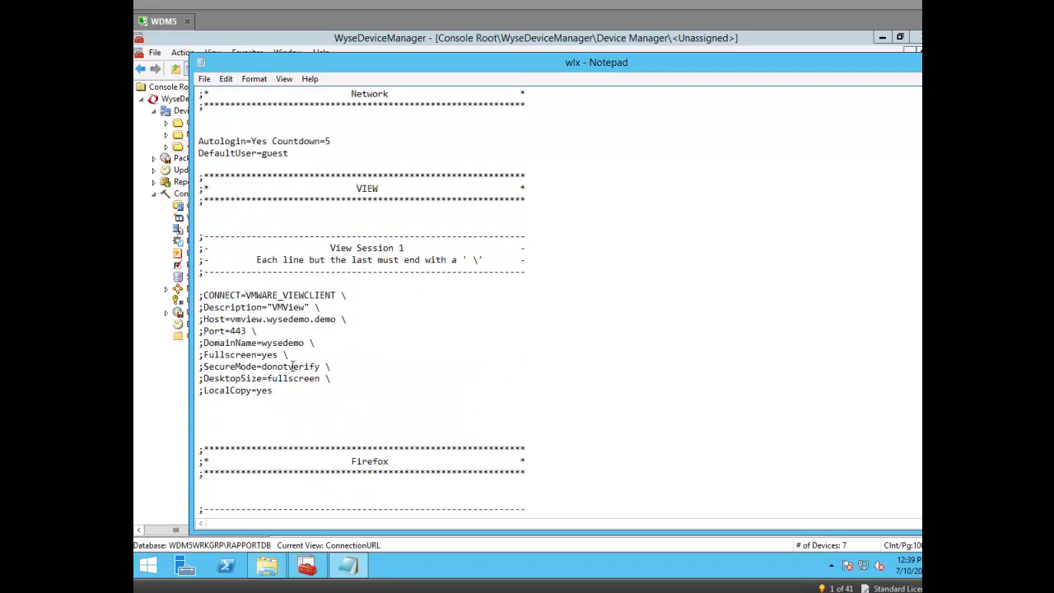
{"action": "scroll", "coordinate": [479, 324], "scroll_direction": "down", "scroll_amount": 4}
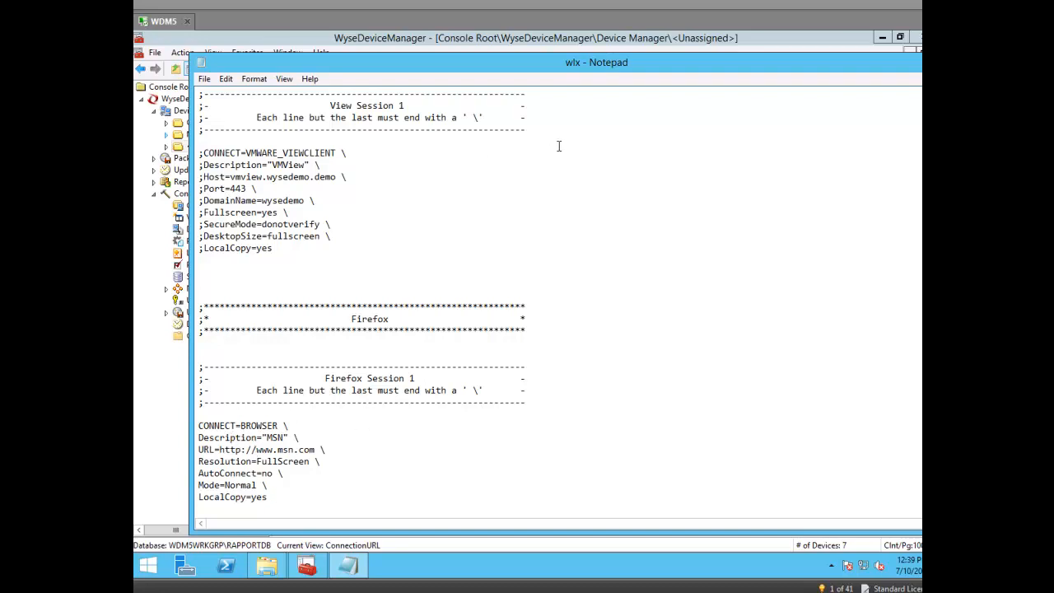
{"action": "left_click_drag", "start_coordinate": [822, 63], "coordinate": [652, 85]}
{"action": "left_click", "coordinate": [816, 82]}
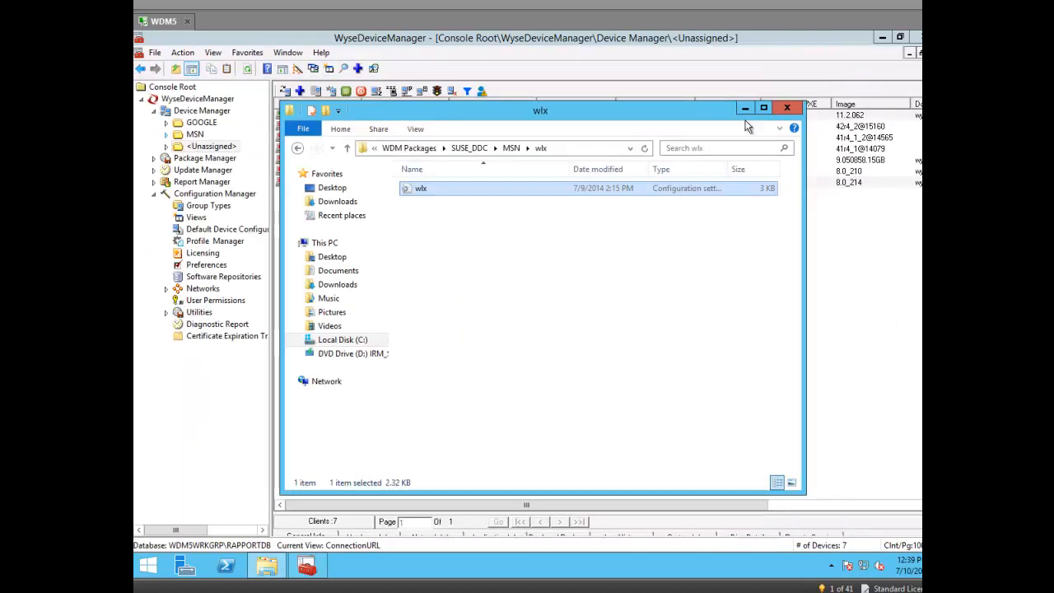
Step: Review the GOOGLE wlx file's Firefox section in Notepad, then close Notepad and Explorer
{"action": "left_click", "coordinate": [298, 150]}
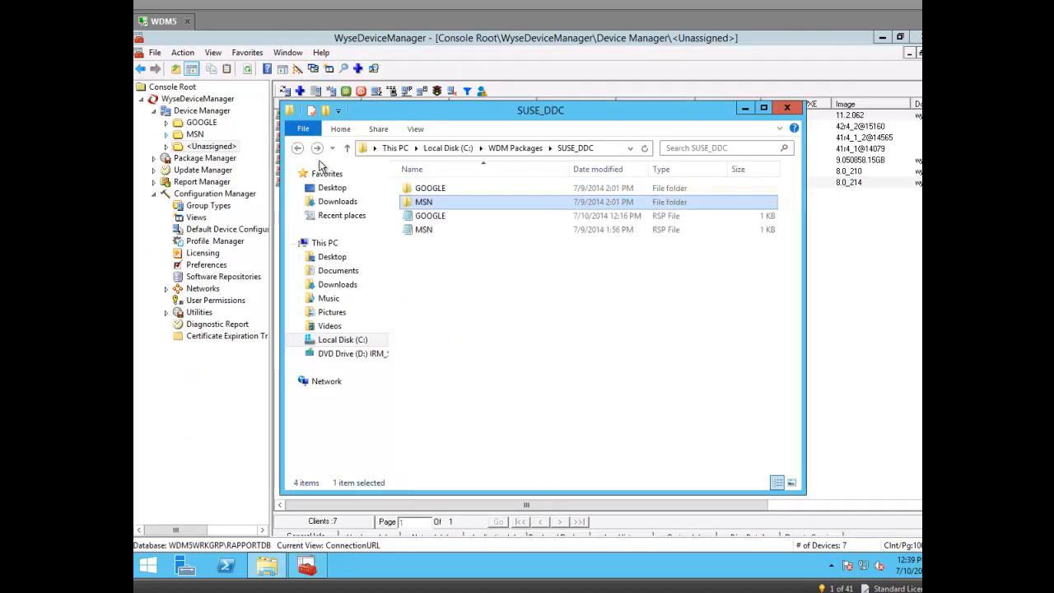
{"action": "double_click", "coordinate": [422, 189]}
{"action": "double_click", "coordinate": [423, 191]}
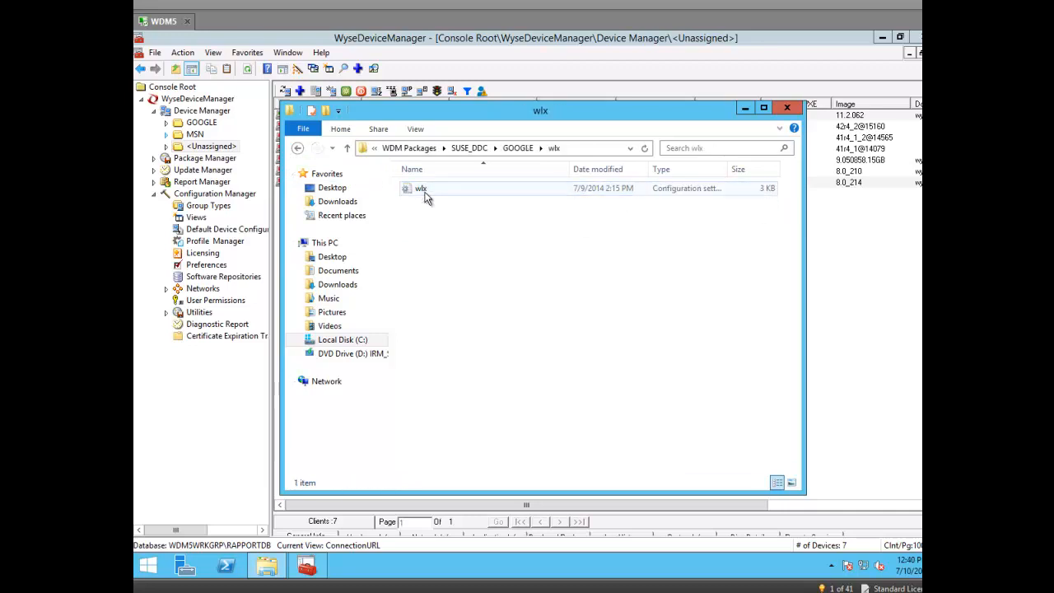
{"action": "double_click", "coordinate": [425, 192]}
{"action": "left_click_drag", "start_coordinate": [732, 92], "coordinate": [829, 54]}
{"action": "scroll", "coordinate": [789, 145], "scroll_direction": "down", "scroll_amount": 10}
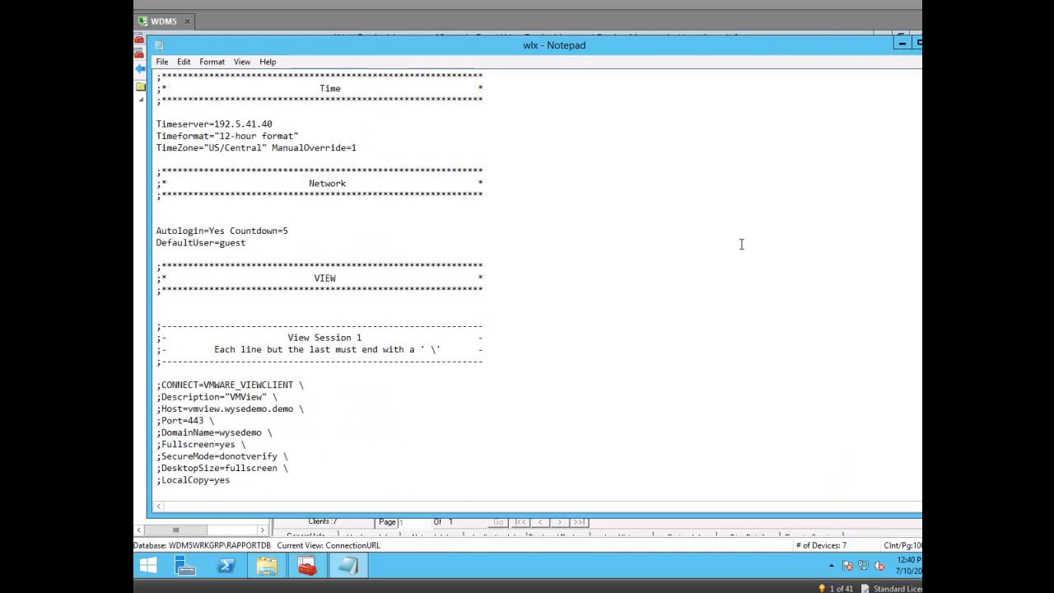
{"action": "scroll", "coordinate": [280, 437], "scroll_direction": "down", "scroll_amount": 1}
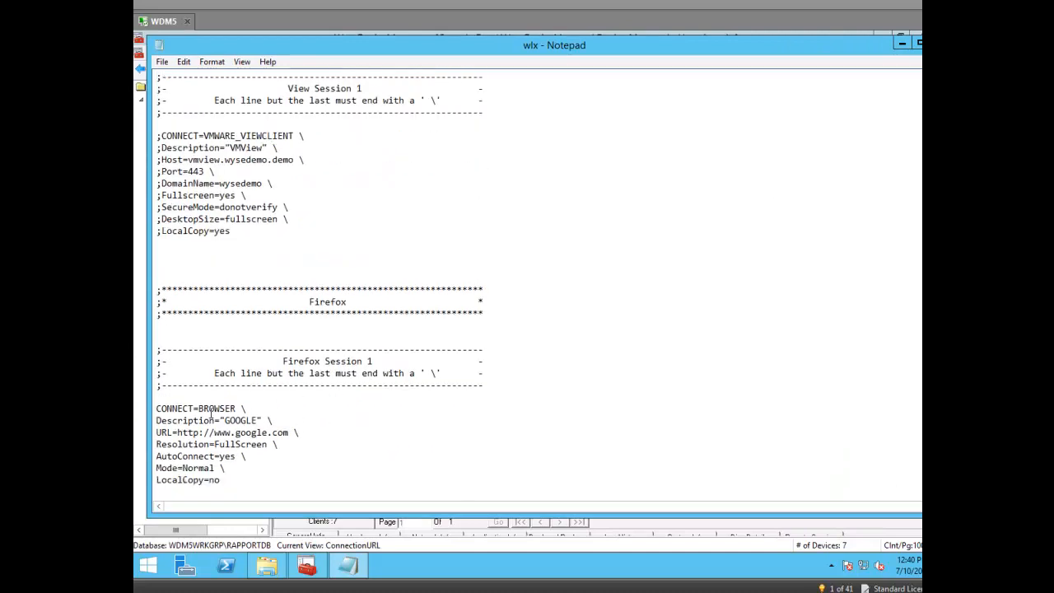
{"action": "left_click_drag", "start_coordinate": [859, 51], "coordinate": [811, 88]}
{"action": "left_click", "coordinate": [909, 81]}
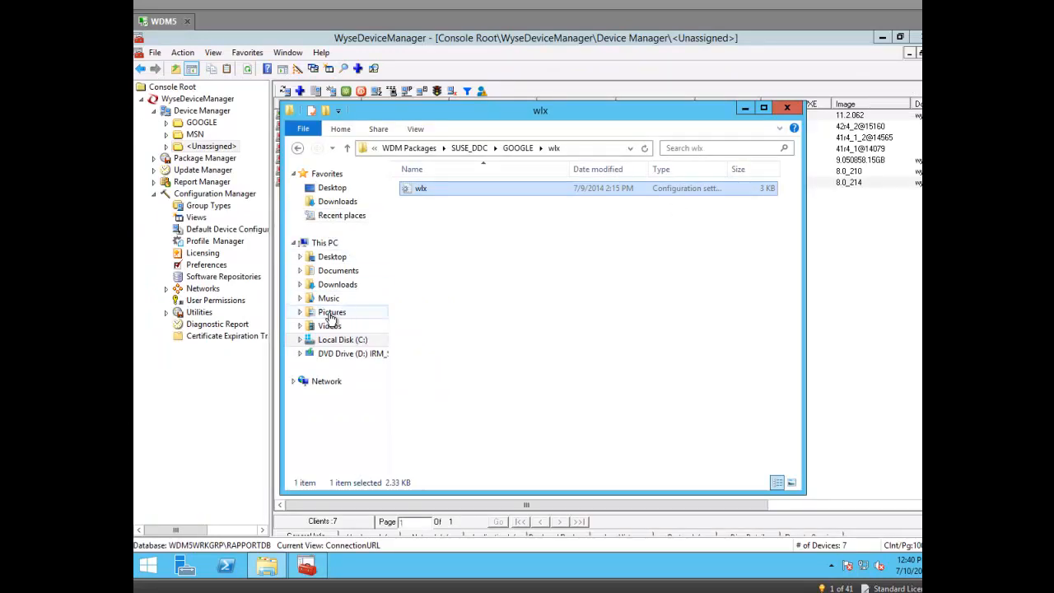
{"action": "left_click", "coordinate": [787, 108]}
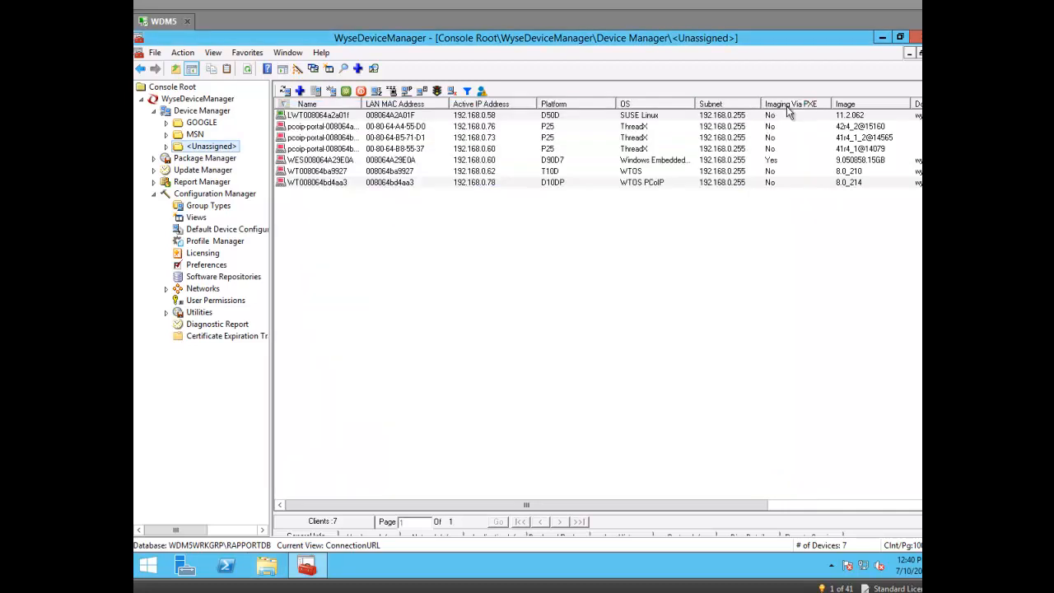
{"action": "left_click", "coordinate": [153, 159]}
Step: Register MSN.rsp as a new package through the Package Wizard
{"action": "left_click", "coordinate": [197, 160]}
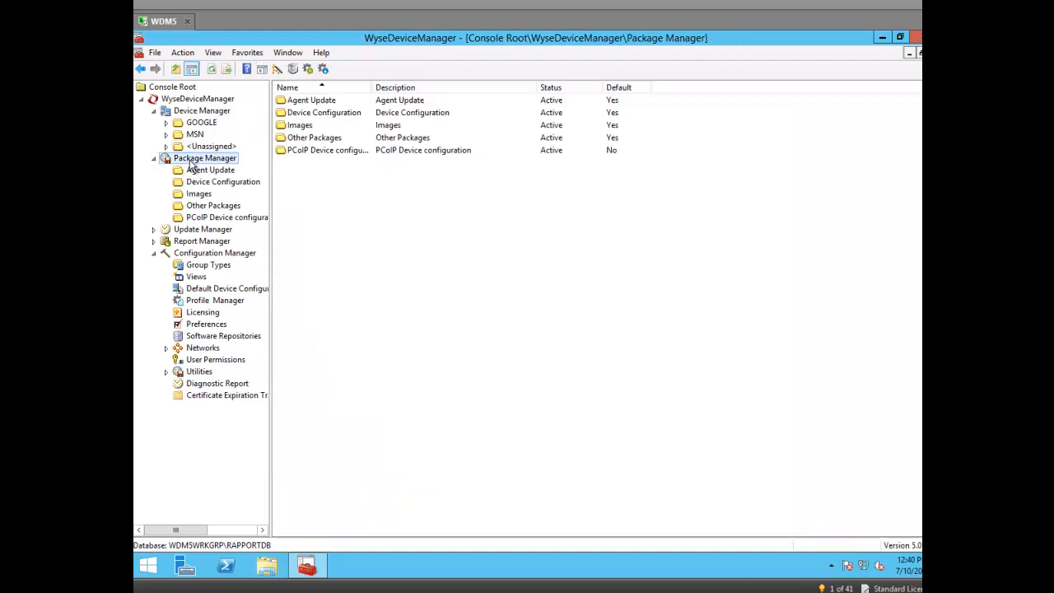
{"action": "right_click", "coordinate": [216, 160]}
{"action": "mouse_move", "coordinate": [313, 170]}
{"action": "left_click", "coordinate": [371, 170]}
{"action": "left_click", "coordinate": [597, 416]}
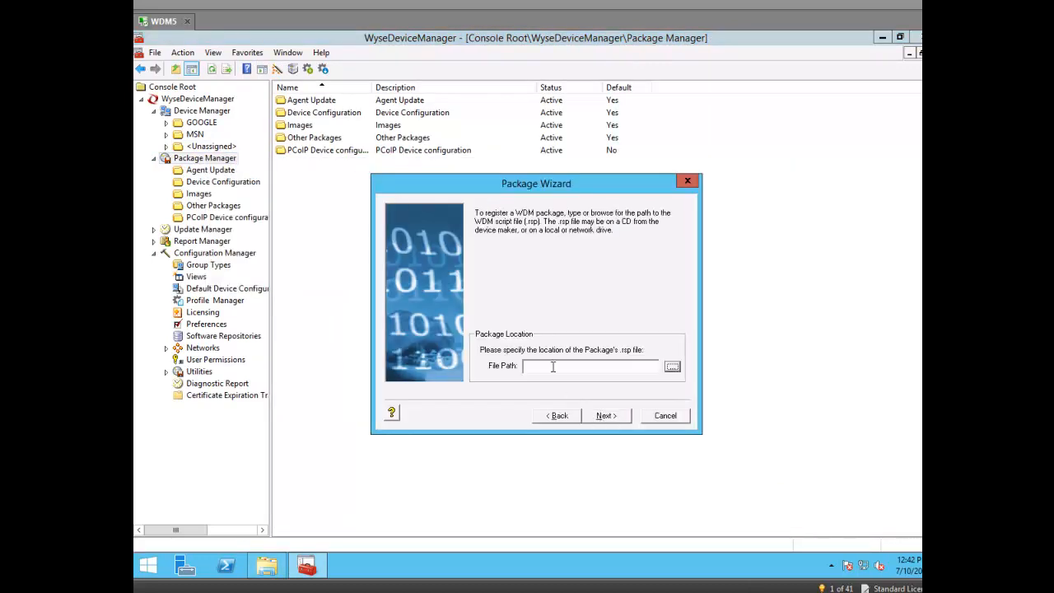
{"action": "left_click", "coordinate": [673, 367]}
{"action": "left_click", "coordinate": [519, 308]}
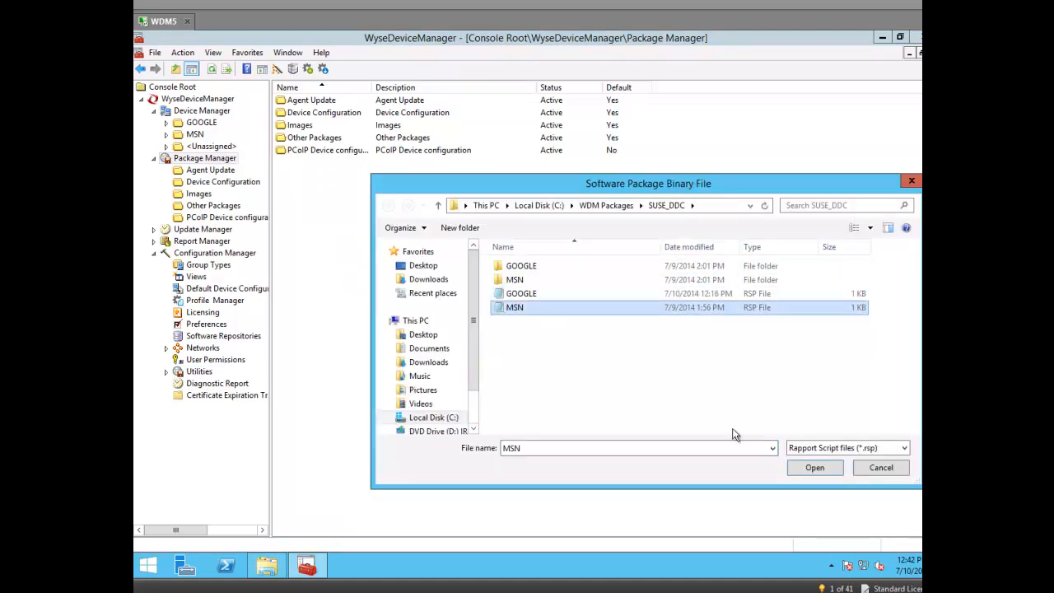
{"action": "left_click", "coordinate": [803, 473]}
{"action": "left_click", "coordinate": [604, 416]}
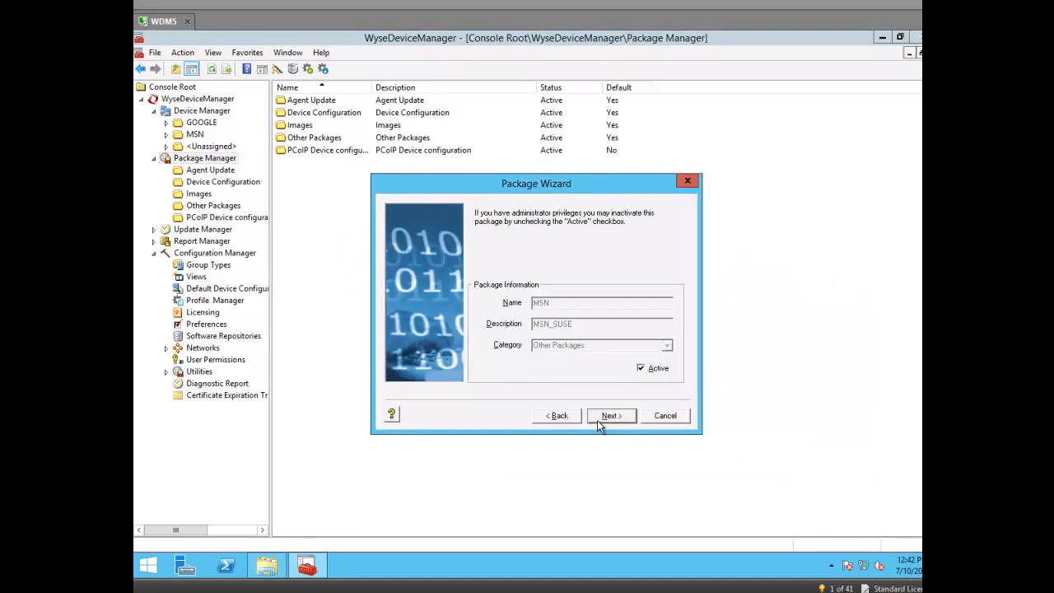
{"action": "left_click", "coordinate": [607, 417]}
{"action": "left_click", "coordinate": [607, 416]}
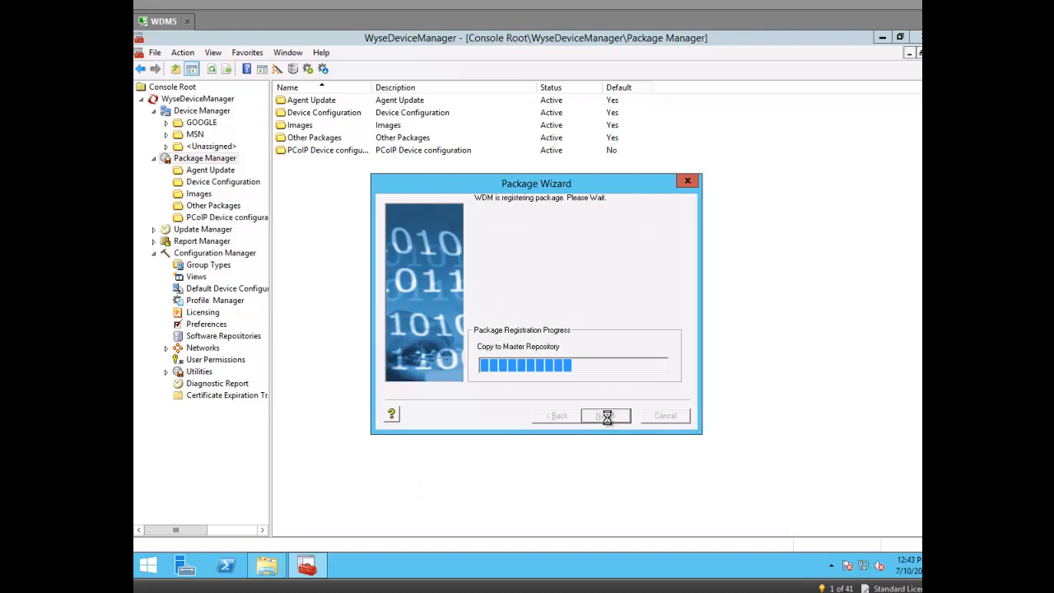
{"action": "left_click", "coordinate": [607, 417]}
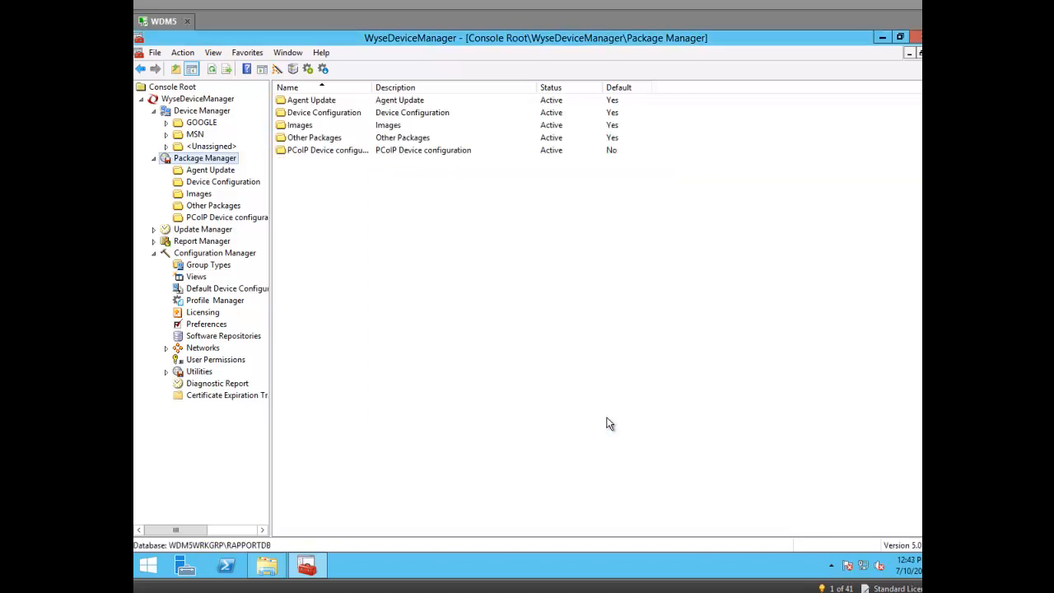
Step: Register GOOGLE.rsp as a new package through the Package Wizard
{"action": "right_click", "coordinate": [189, 161]}
{"action": "mouse_move", "coordinate": [266, 166]}
{"action": "left_click", "coordinate": [354, 167]}
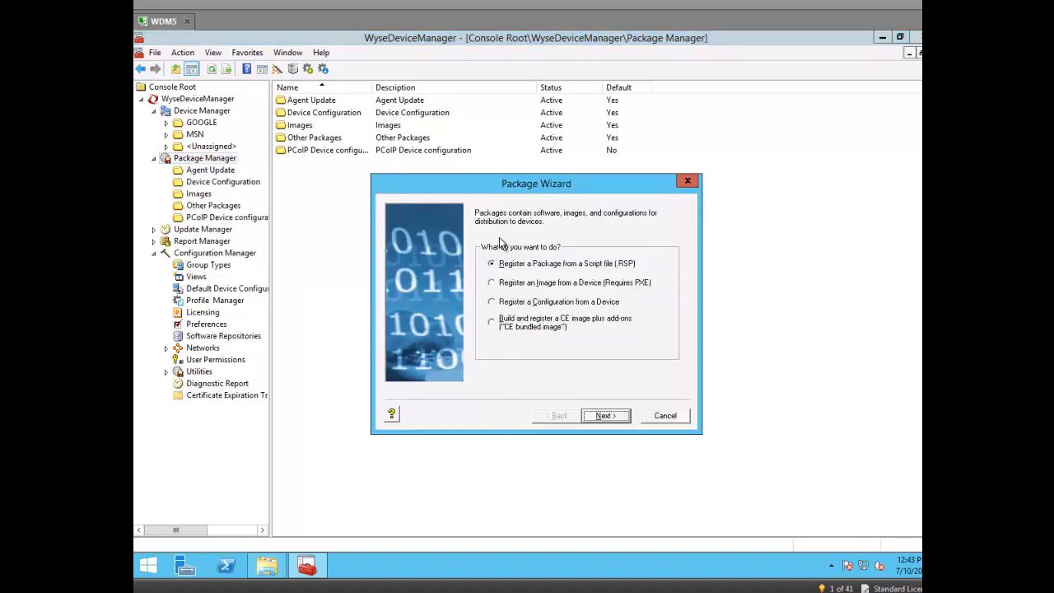
{"action": "left_click", "coordinate": [605, 416]}
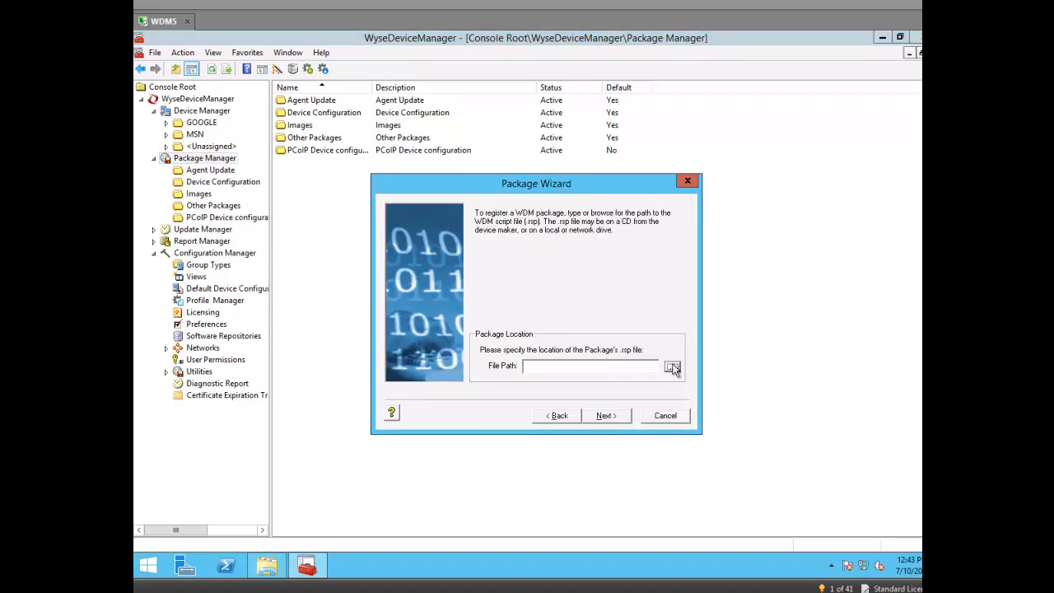
{"action": "left_click", "coordinate": [673, 367]}
{"action": "left_click", "coordinate": [526, 295]}
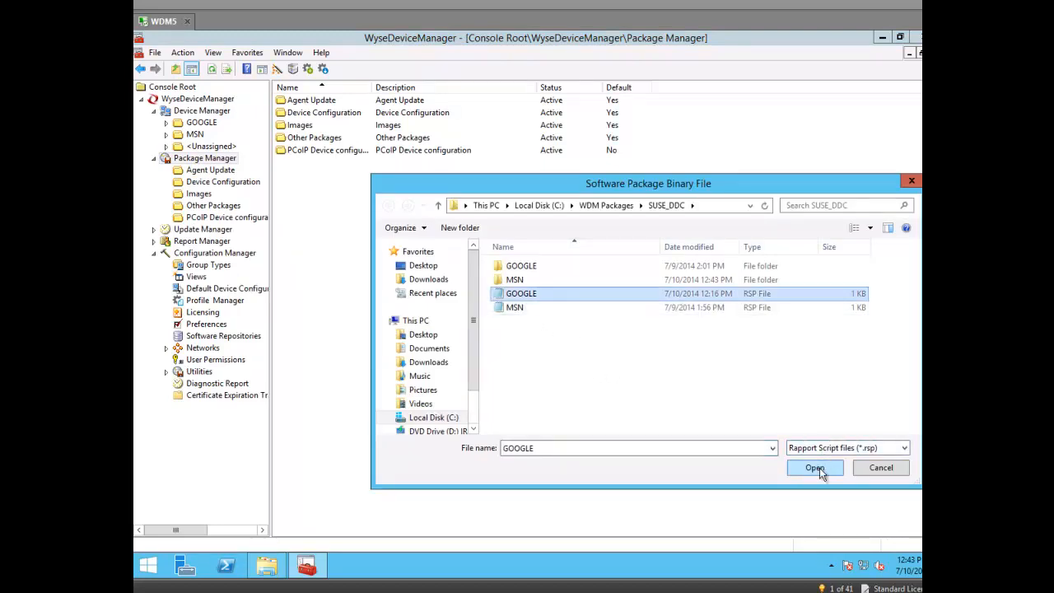
{"action": "left_click", "coordinate": [816, 468]}
{"action": "left_click", "coordinate": [630, 417]}
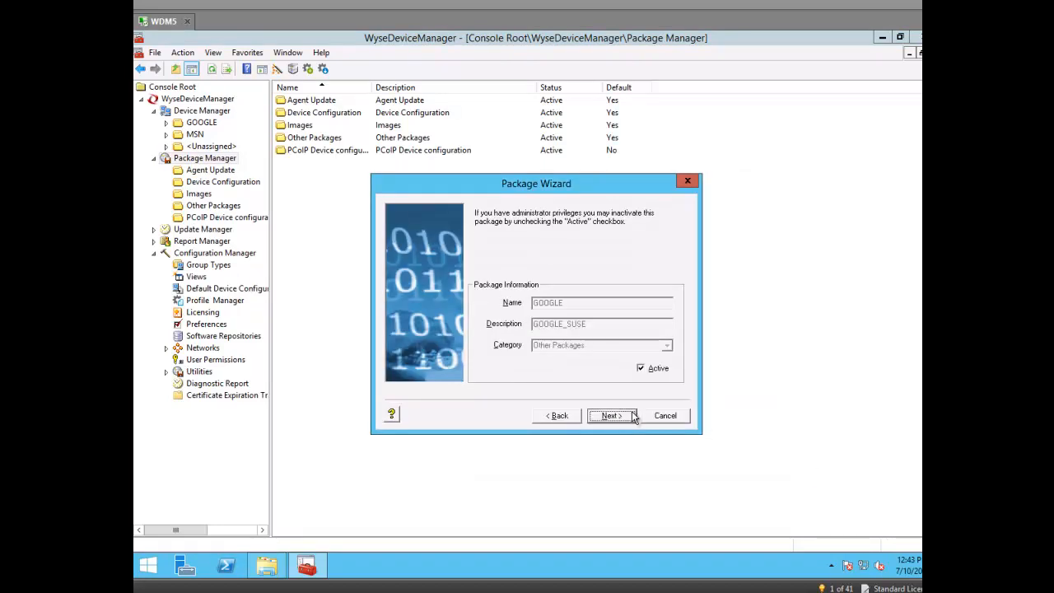
{"action": "left_click", "coordinate": [632, 417]}
{"action": "left_click", "coordinate": [613, 417]}
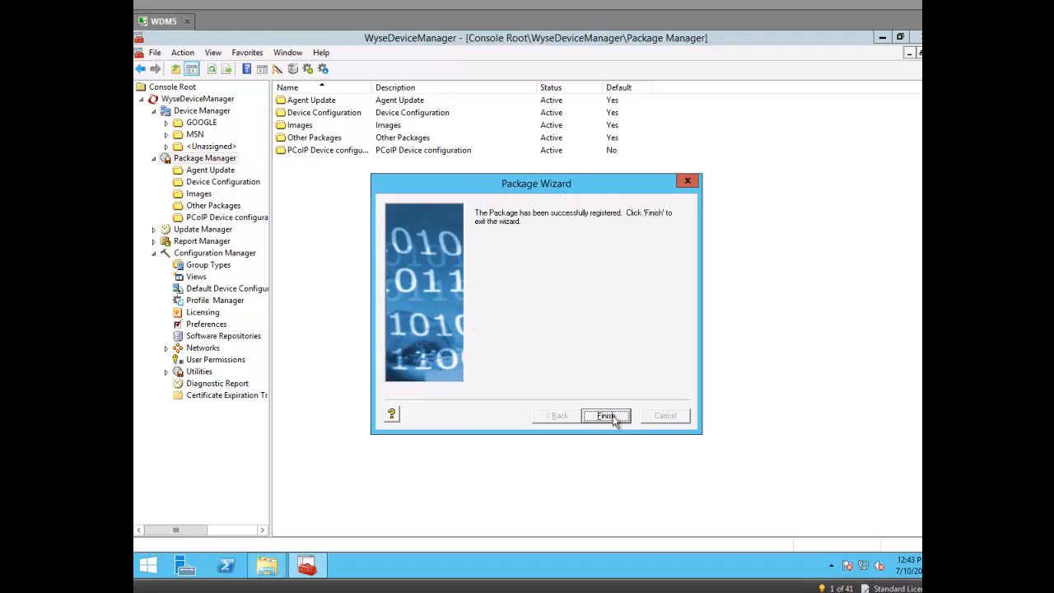
{"action": "left_click", "coordinate": [608, 416]}
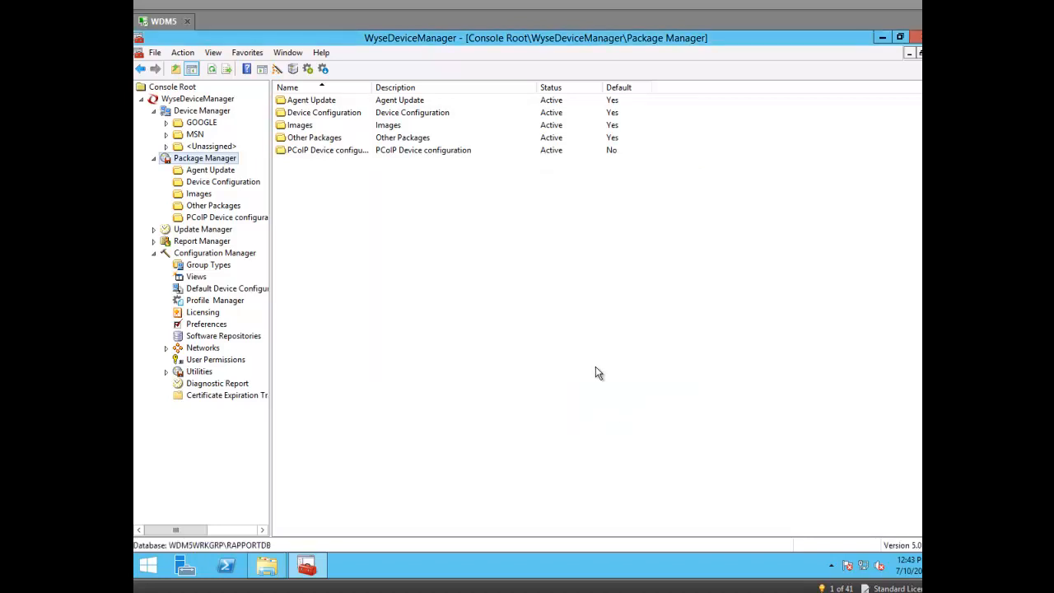
Step: View GOOGLE's package script, highlighting its description, Other Packages category and RP regroot lines
{"action": "left_click", "coordinate": [219, 208]}
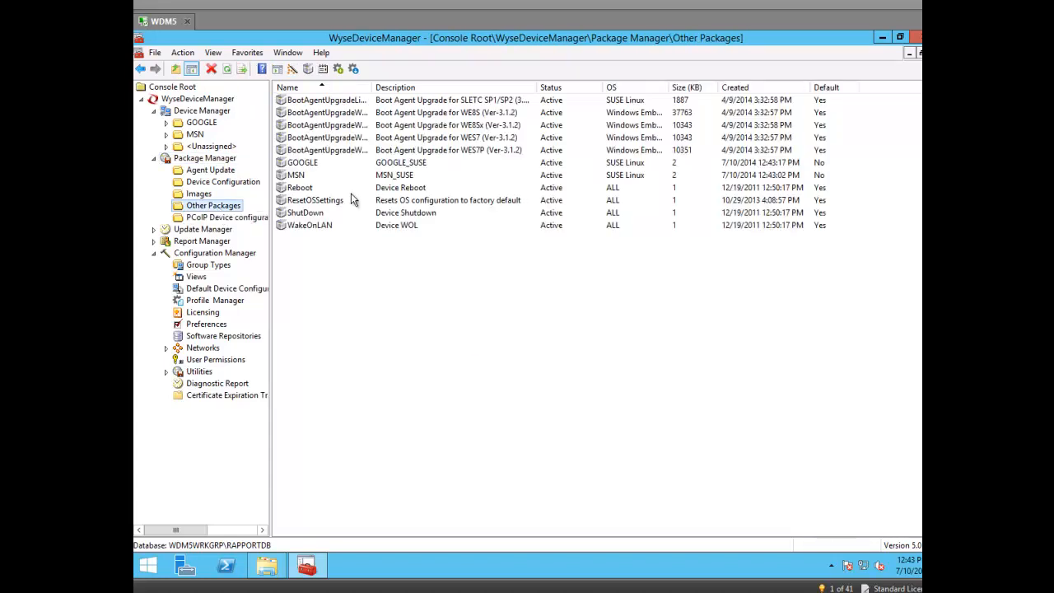
{"action": "right_click", "coordinate": [302, 166]}
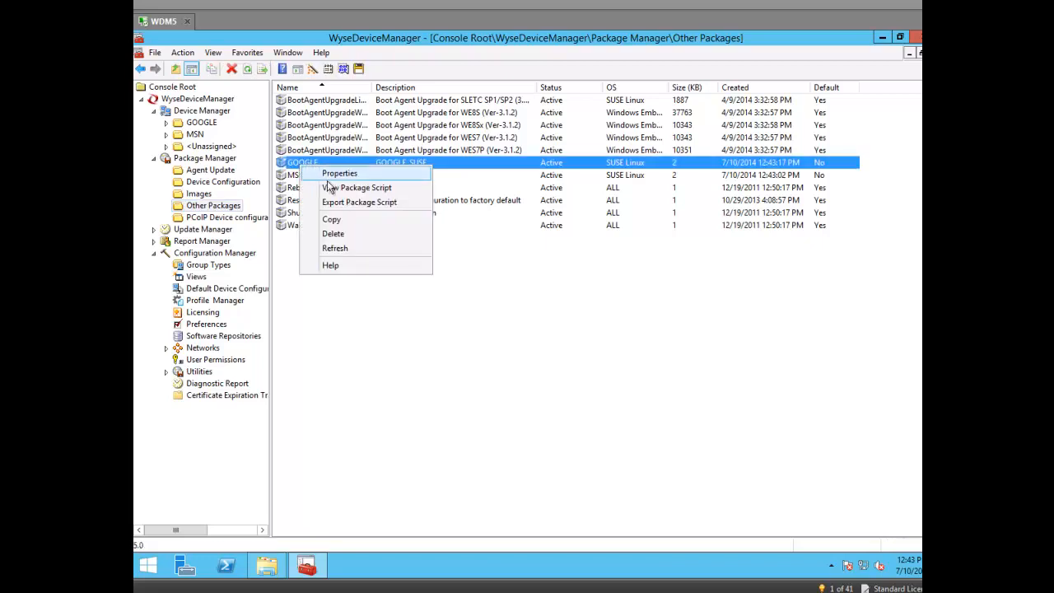
{"action": "left_click", "coordinate": [333, 188]}
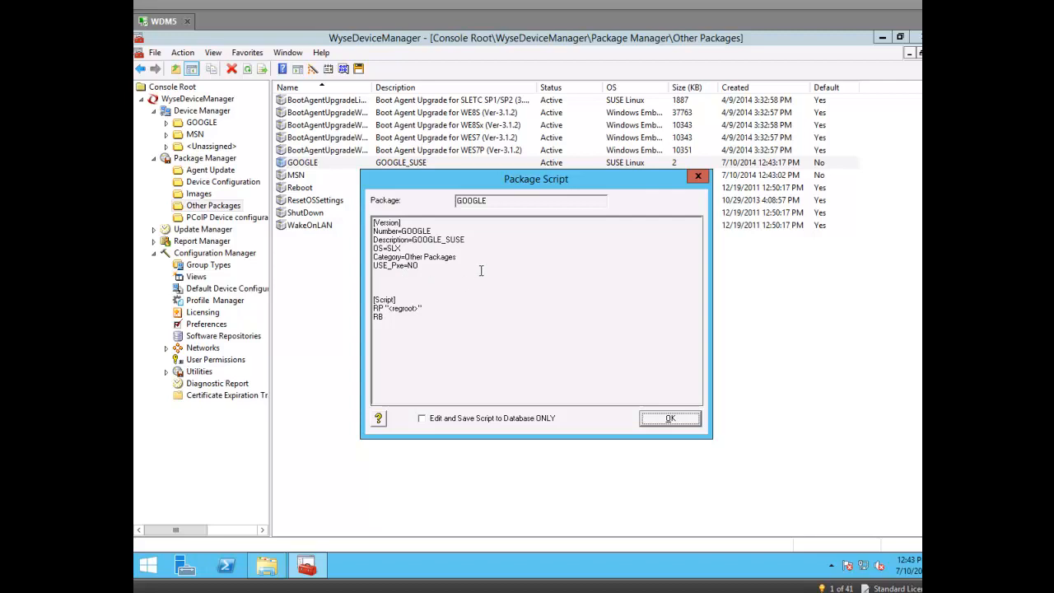
{"action": "left_click", "coordinate": [451, 227]}
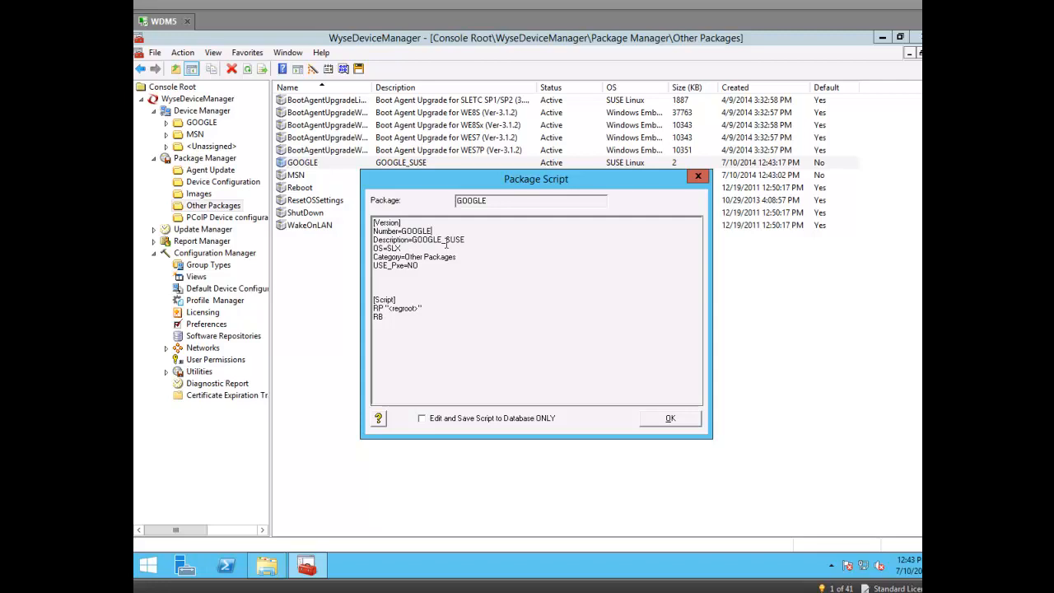
{"action": "left_click_drag", "start_coordinate": [467, 239], "coordinate": [422, 239]}
{"action": "left_click_drag", "start_coordinate": [462, 175], "coordinate": [463, 256]}
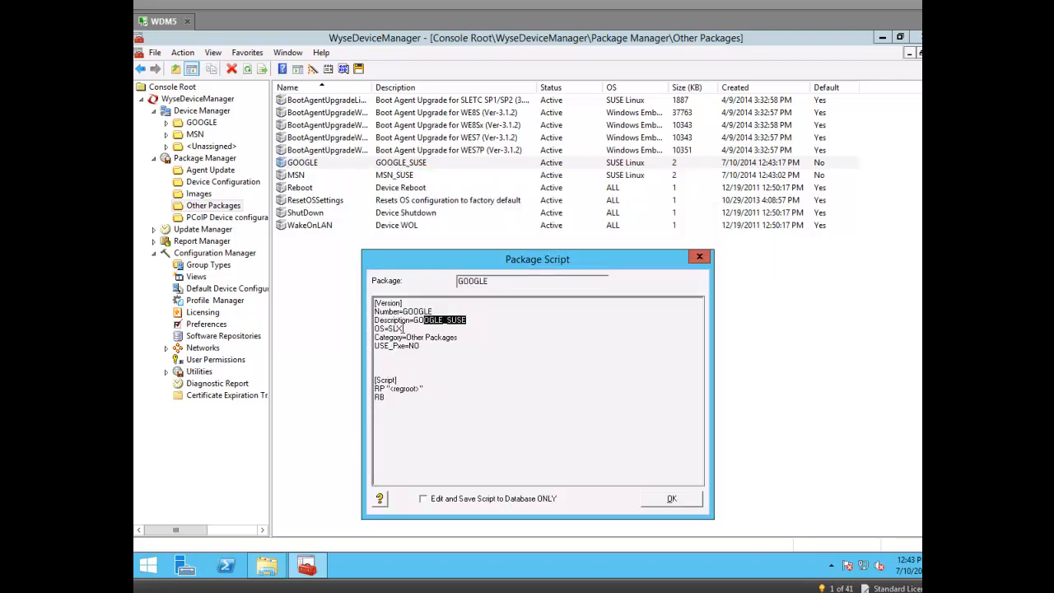
{"action": "left_click_drag", "start_coordinate": [403, 327], "coordinate": [383, 320]}
{"action": "left_click_drag", "start_coordinate": [458, 337], "coordinate": [427, 340]}
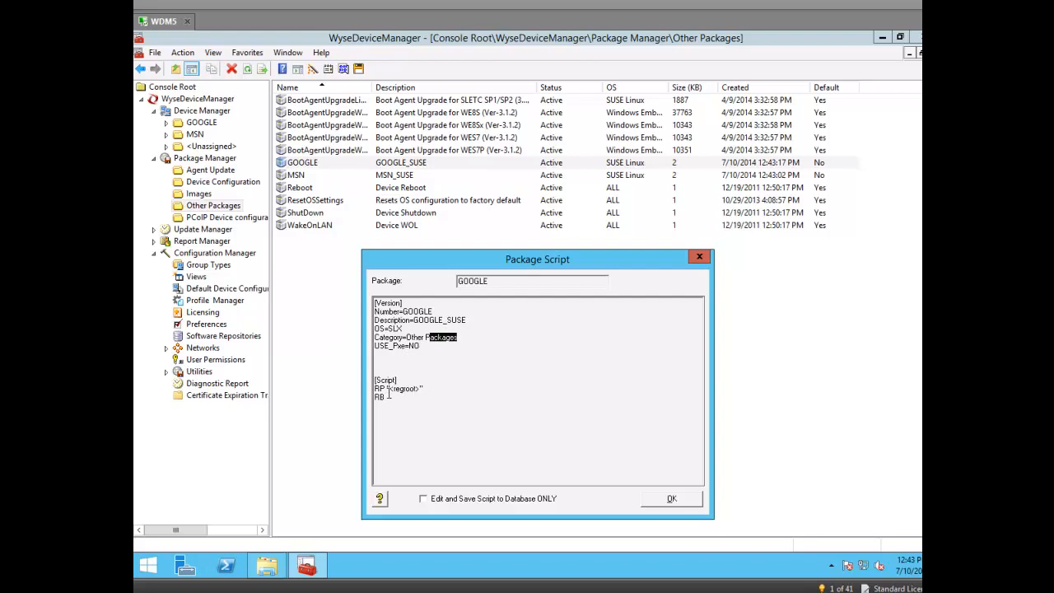
{"action": "left_click_drag", "start_coordinate": [436, 393], "coordinate": [373, 392]}
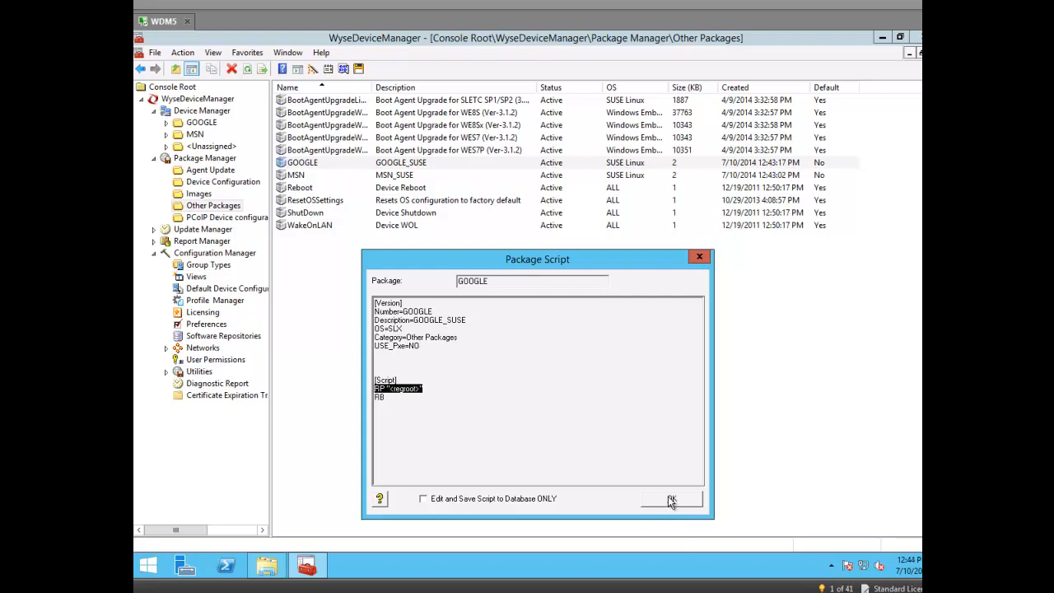
{"action": "left_click", "coordinate": [700, 260]}
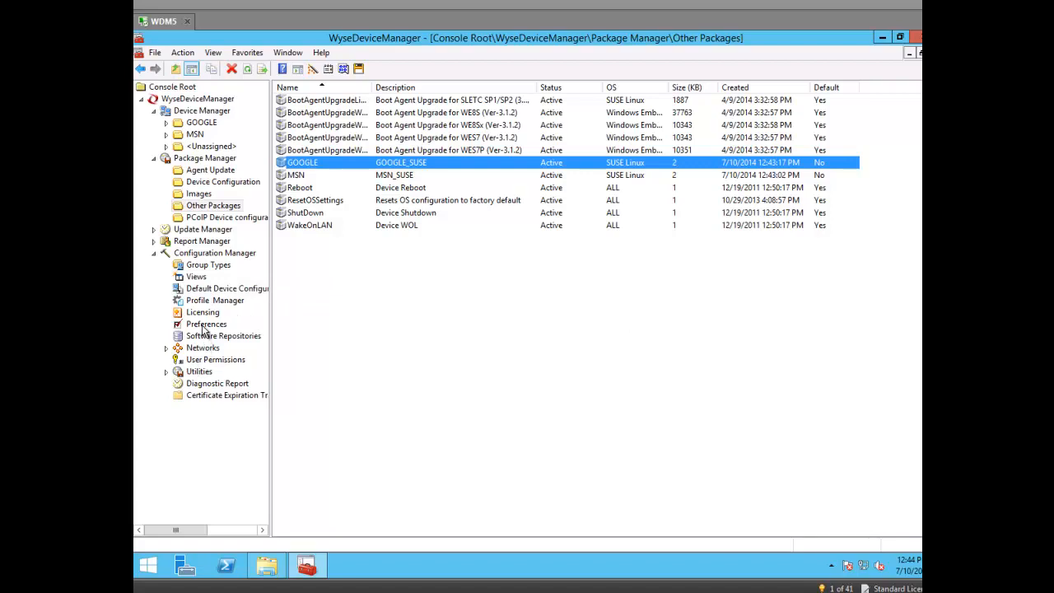
Step: Check Enable Default Device Configuration under DDC in Device Manager Preferences and save
{"action": "left_click", "coordinate": [206, 325]}
{"action": "right_click", "coordinate": [204, 330]}
{"action": "key", "text": "Escape"}
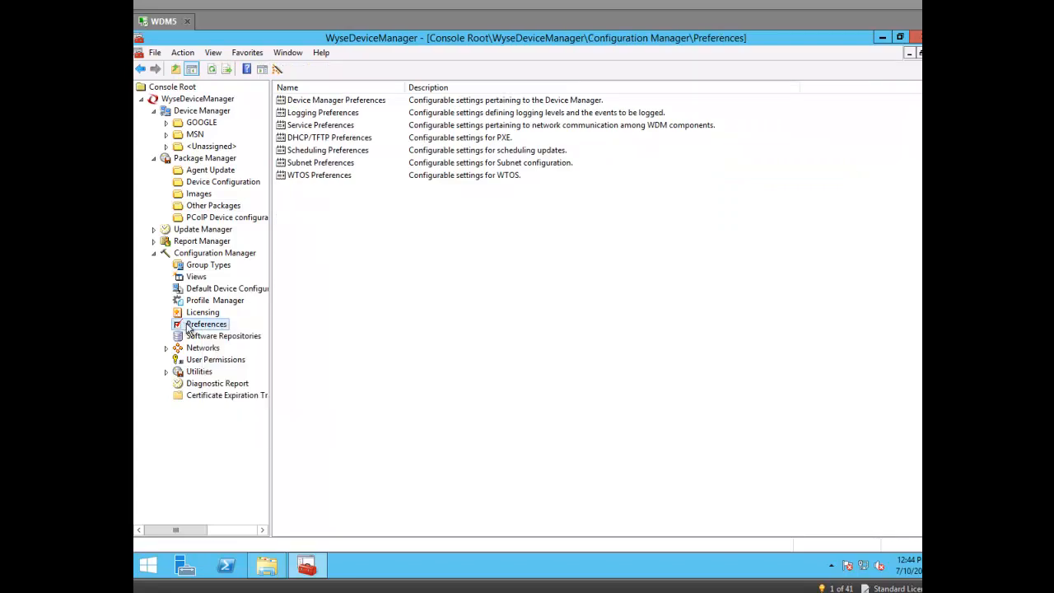
{"action": "left_click", "coordinate": [326, 102]}
{"action": "right_click", "coordinate": [327, 104]}
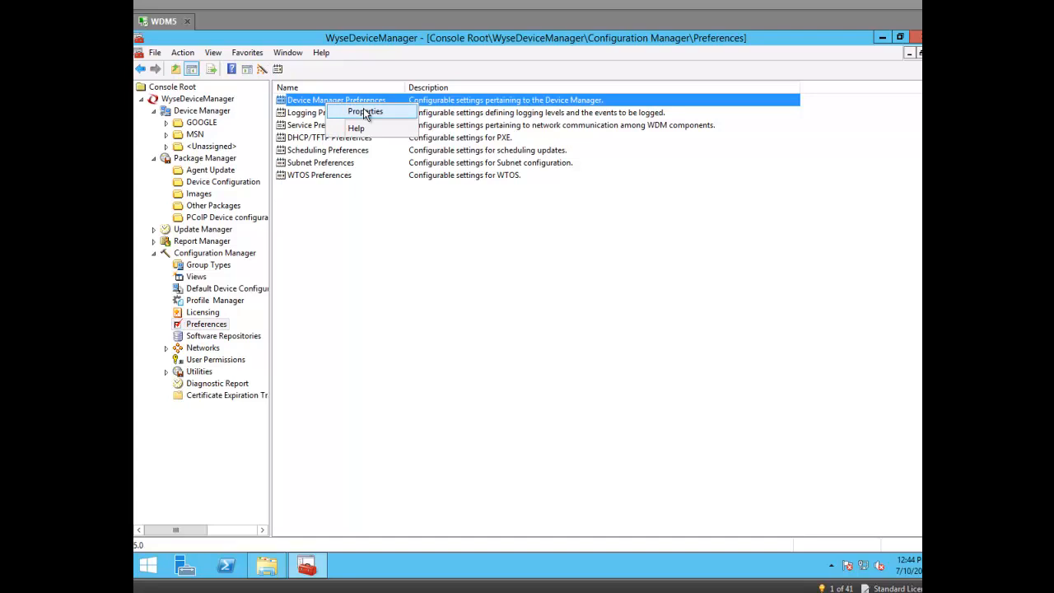
{"action": "left_click", "coordinate": [364, 109]}
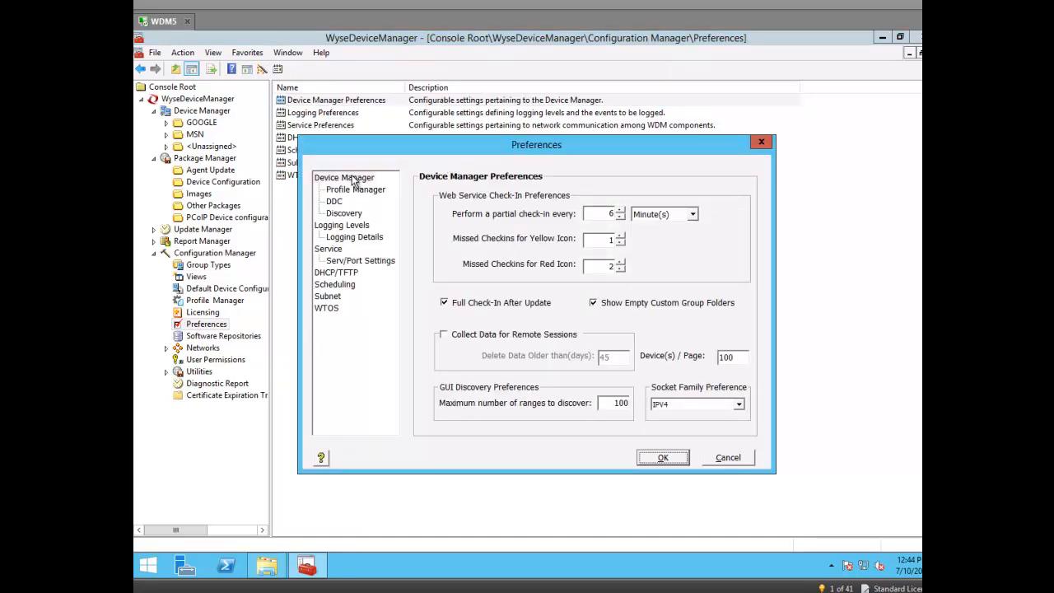
{"action": "left_click", "coordinate": [335, 204]}
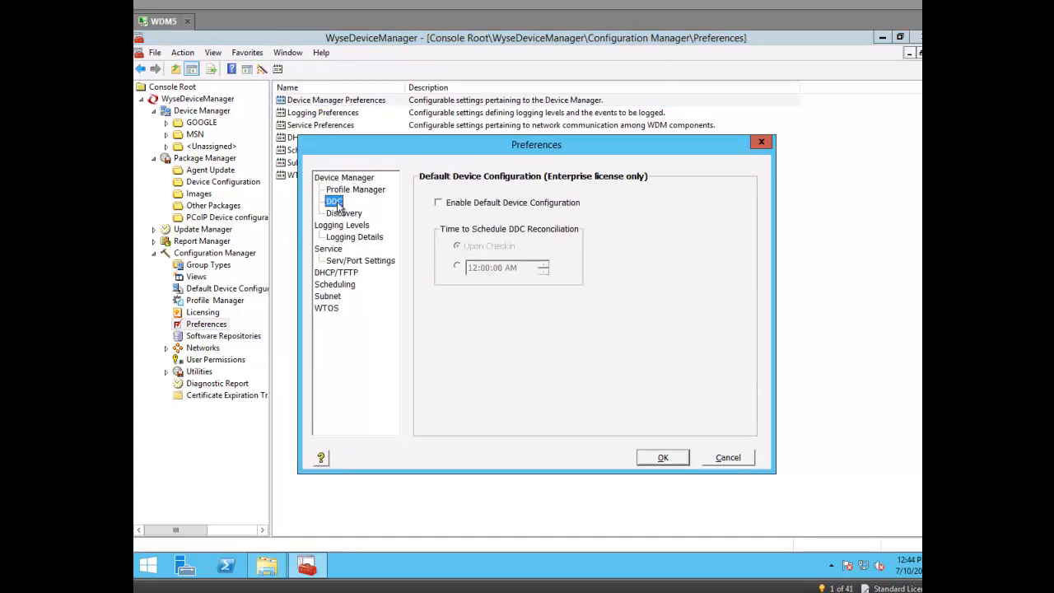
{"action": "left_click", "coordinate": [442, 204]}
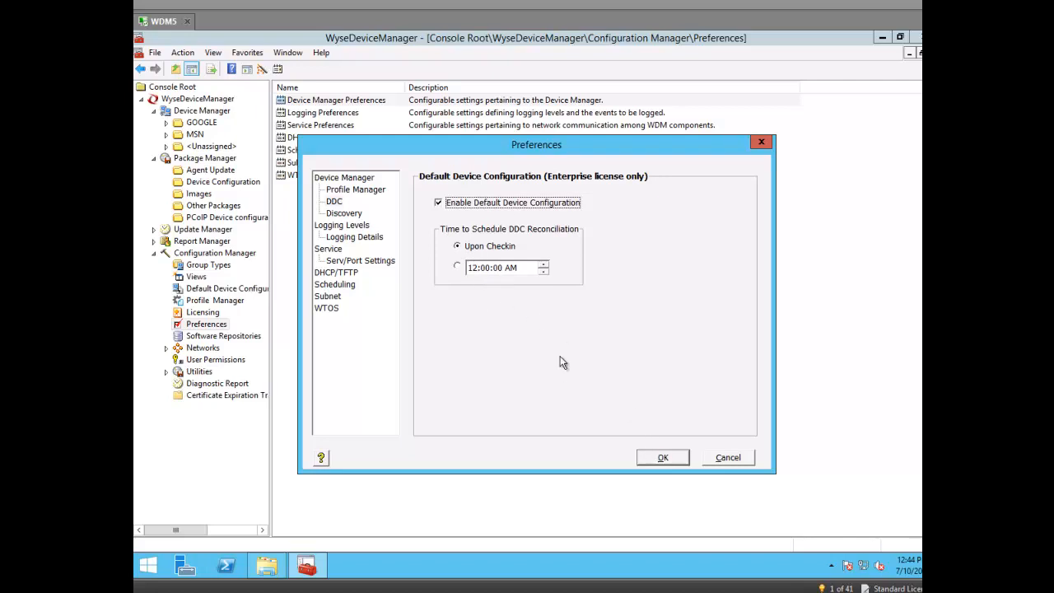
{"action": "left_click", "coordinate": [660, 458]}
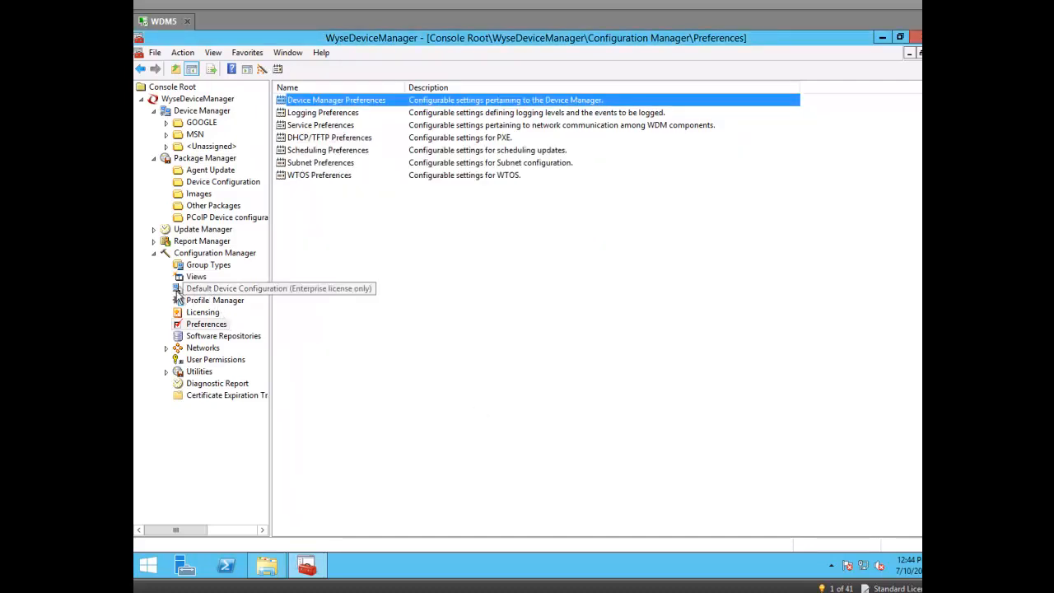
Step: Start a new default device configuration in the ConnectionURL view
{"action": "left_click", "coordinate": [188, 292]}
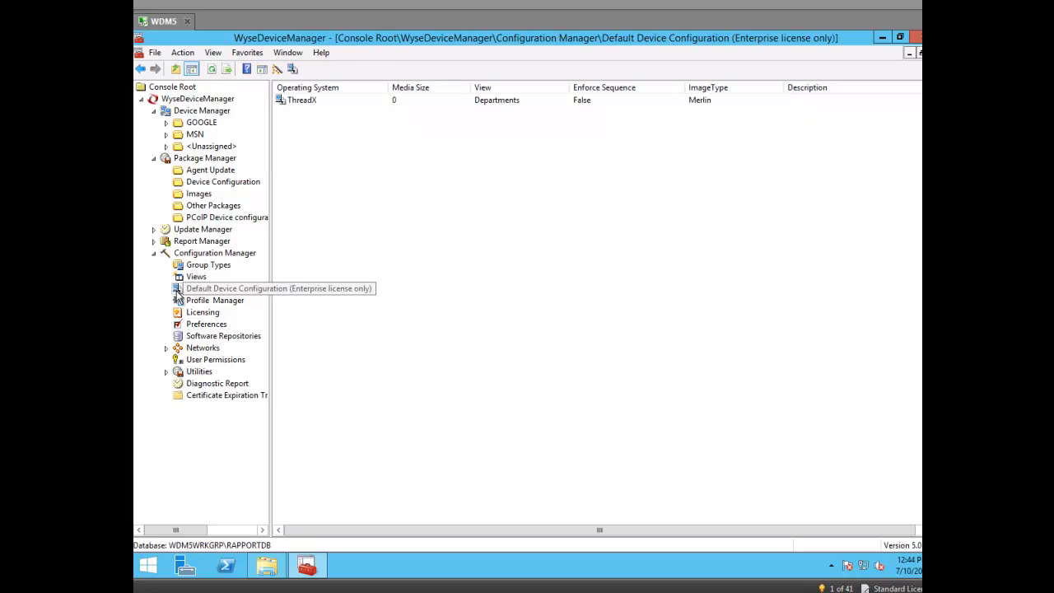
{"action": "right_click", "coordinate": [237, 290]}
{"action": "mouse_move", "coordinate": [276, 304]}
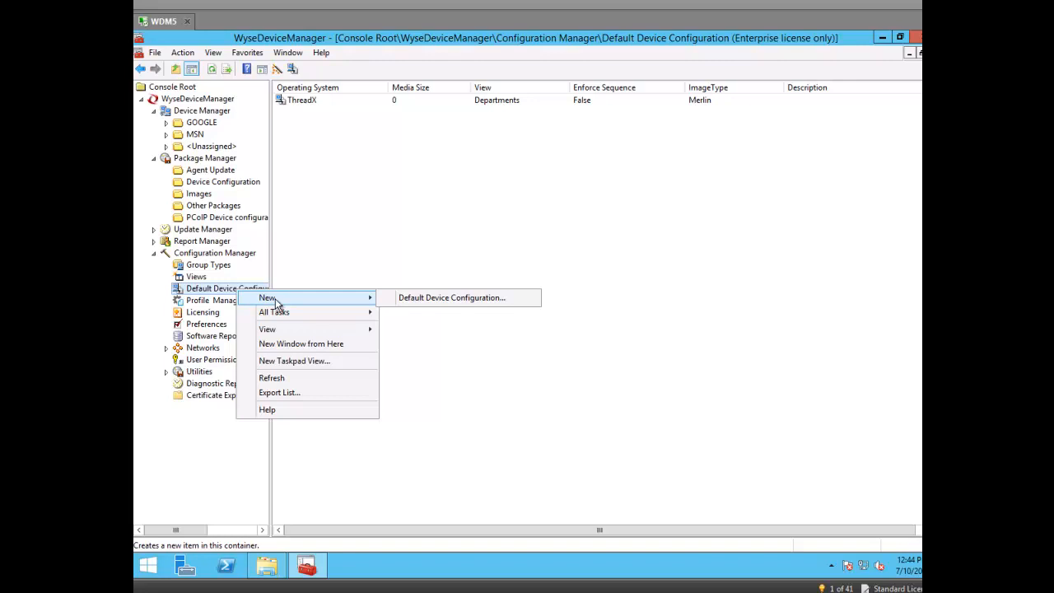
{"action": "left_click", "coordinate": [401, 300]}
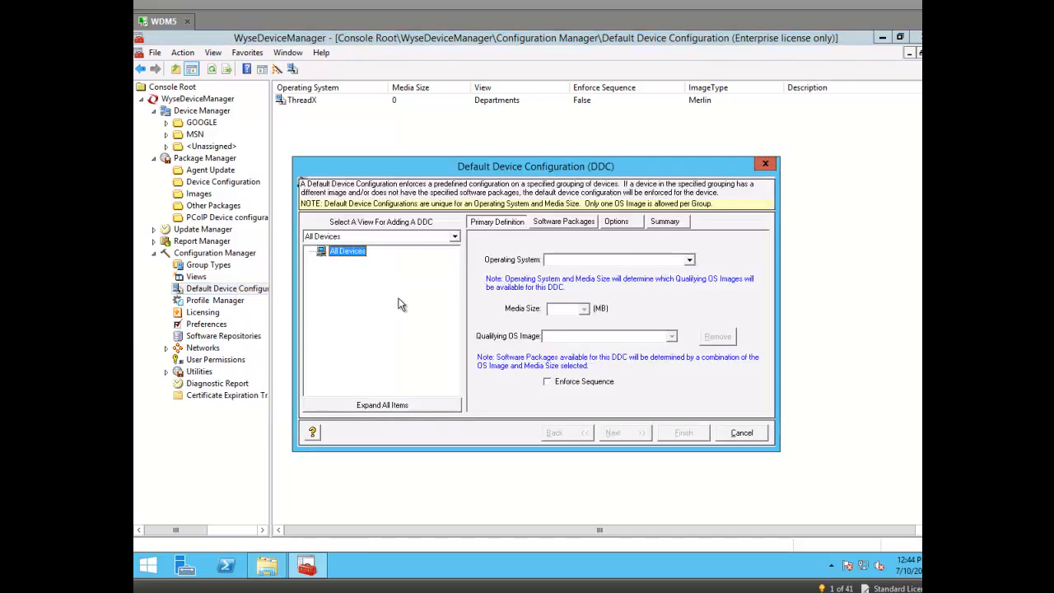
{"action": "left_click", "coordinate": [454, 236]}
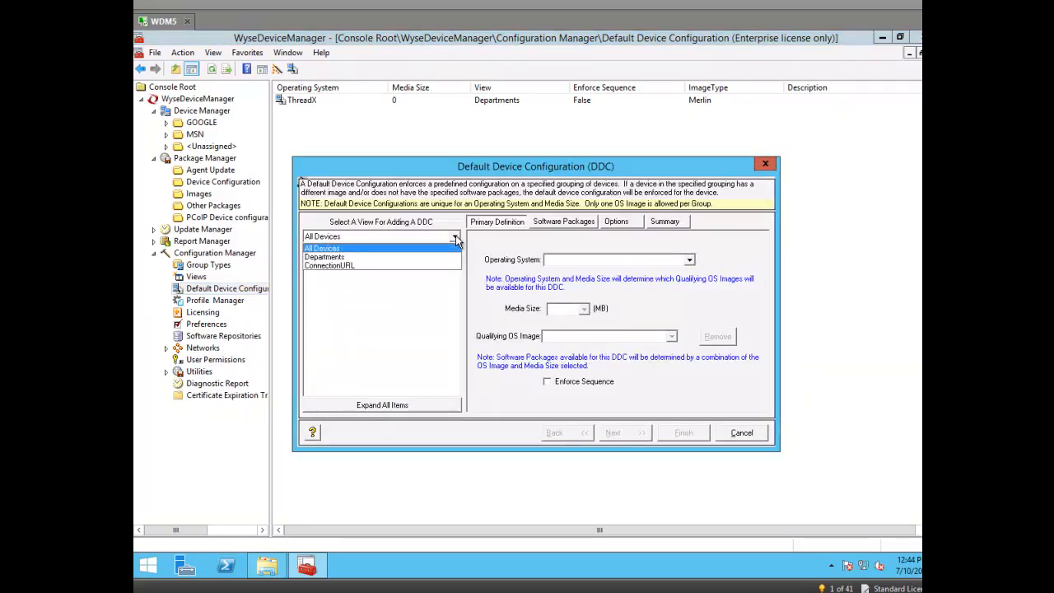
{"action": "left_click", "coordinate": [321, 264]}
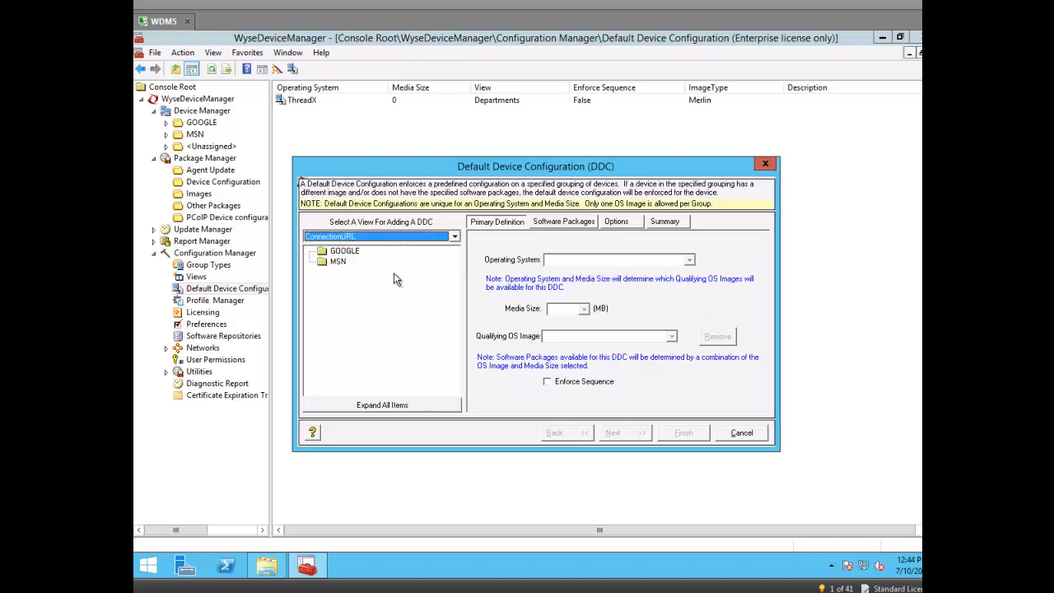
Step: Target the GOOGLE group with SUSE Linux, 4000 MB media and No Image
{"action": "left_click", "coordinate": [345, 253]}
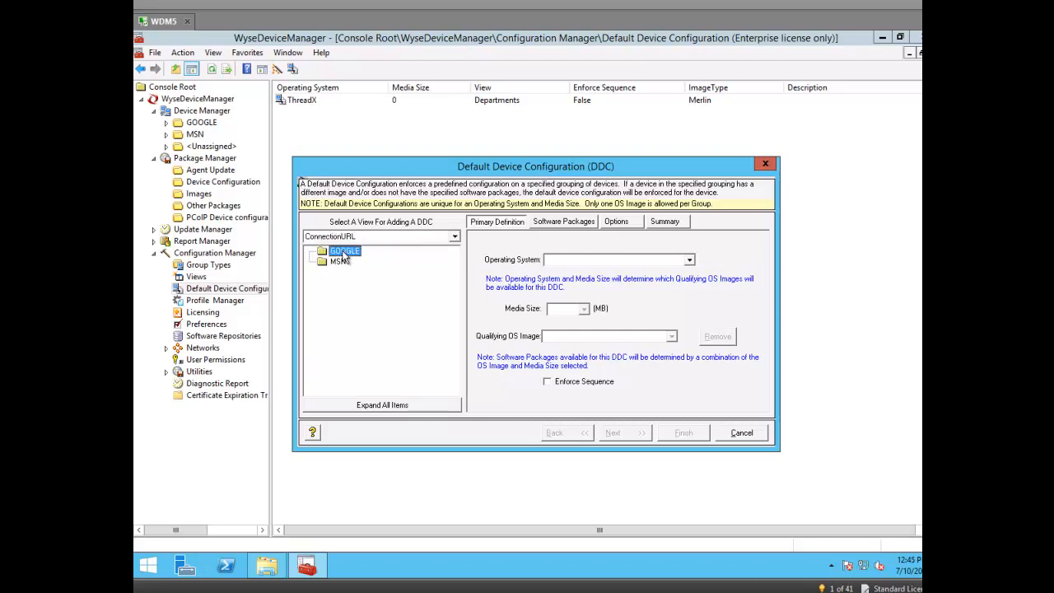
{"action": "left_click", "coordinate": [690, 260]}
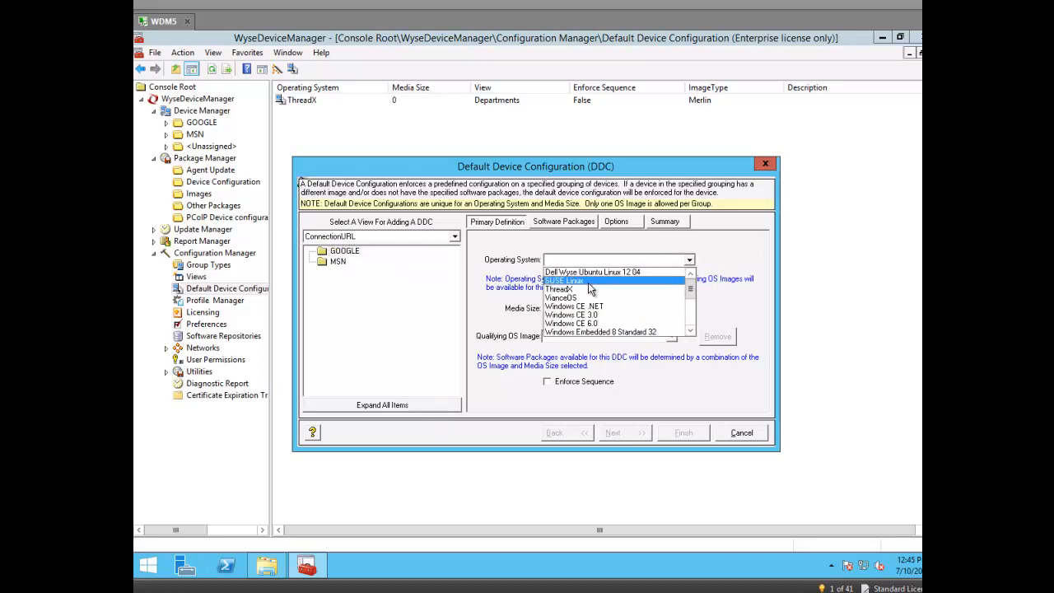
{"action": "left_click", "coordinate": [589, 283]}
{"action": "left_click", "coordinate": [584, 310]}
{"action": "left_click", "coordinate": [568, 322]}
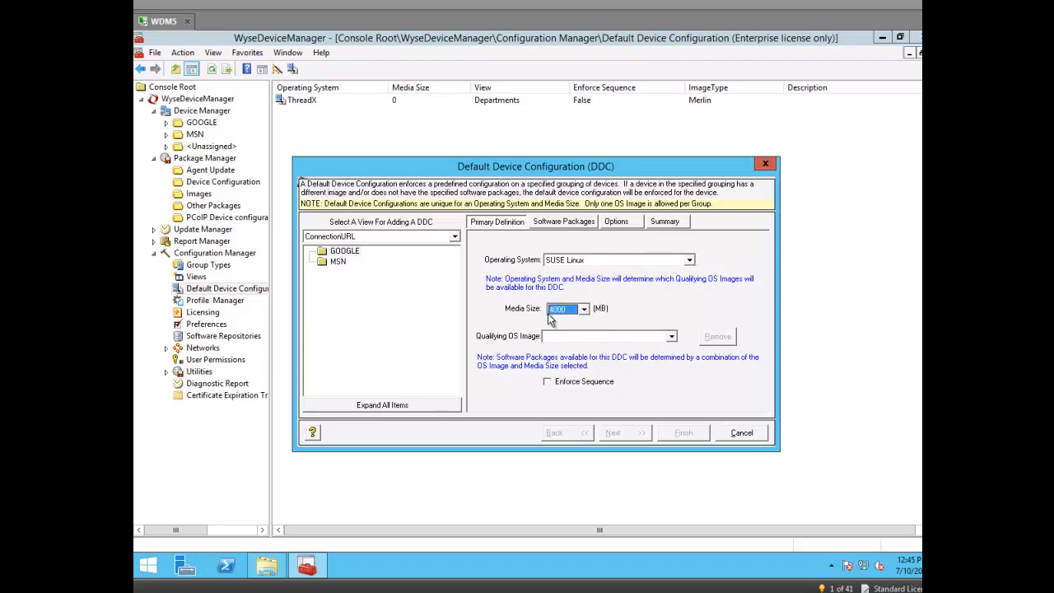
{"action": "left_click", "coordinate": [672, 336]}
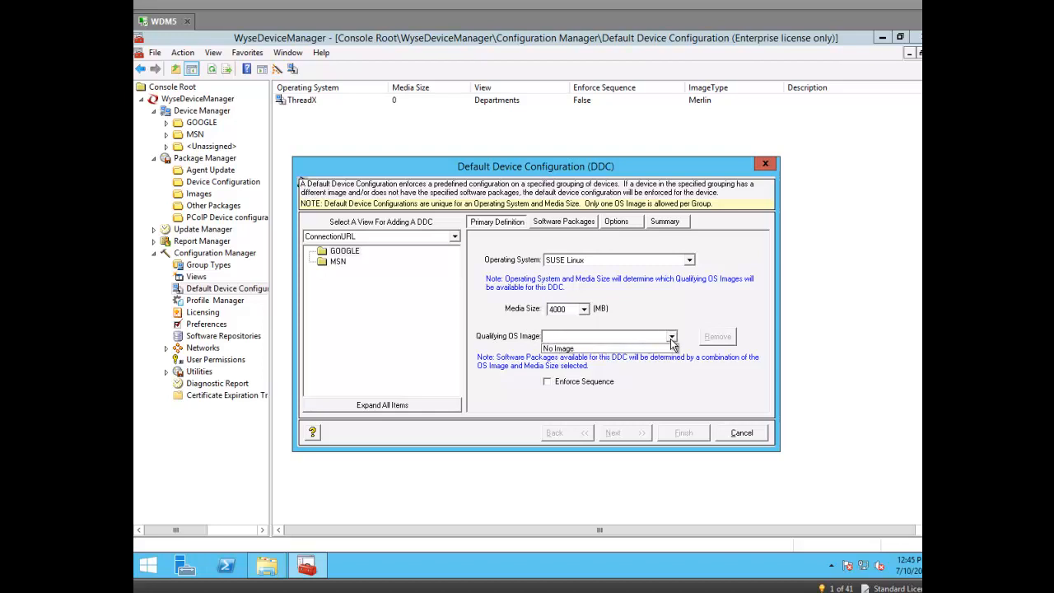
{"action": "left_click", "coordinate": [567, 349]}
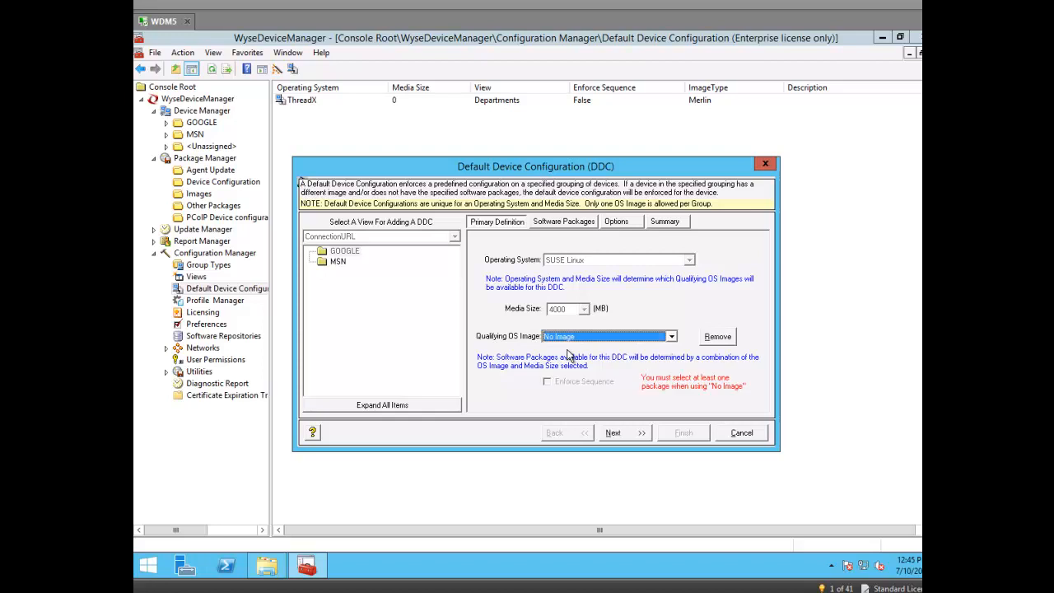
{"action": "left_click", "coordinate": [563, 224]}
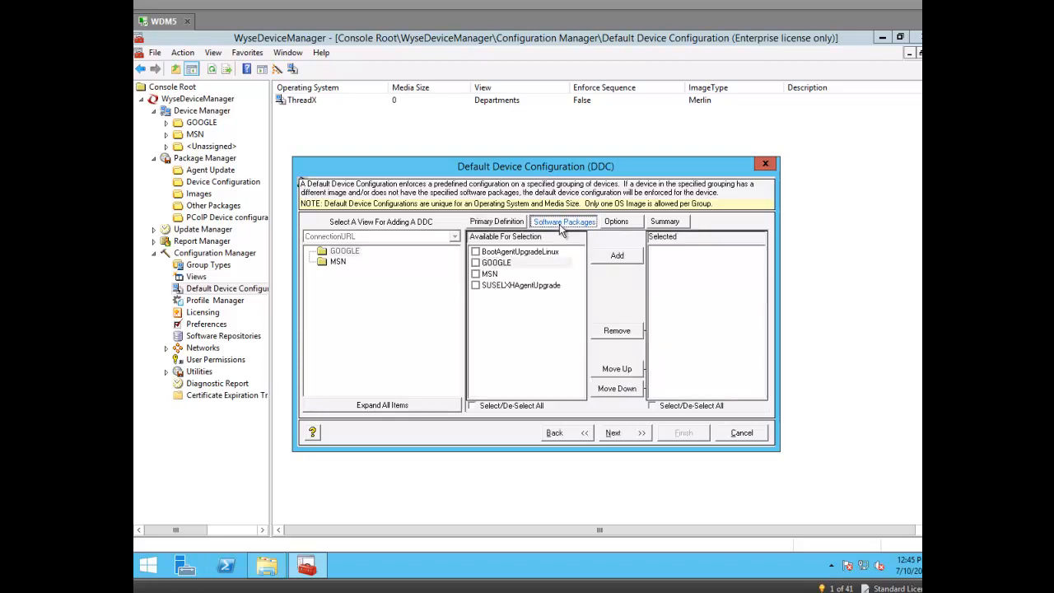
Step: Add the GOOGLE package for the GOOGLE group, then set MSN's qualifying OS image to No Image
{"action": "left_click", "coordinate": [476, 263]}
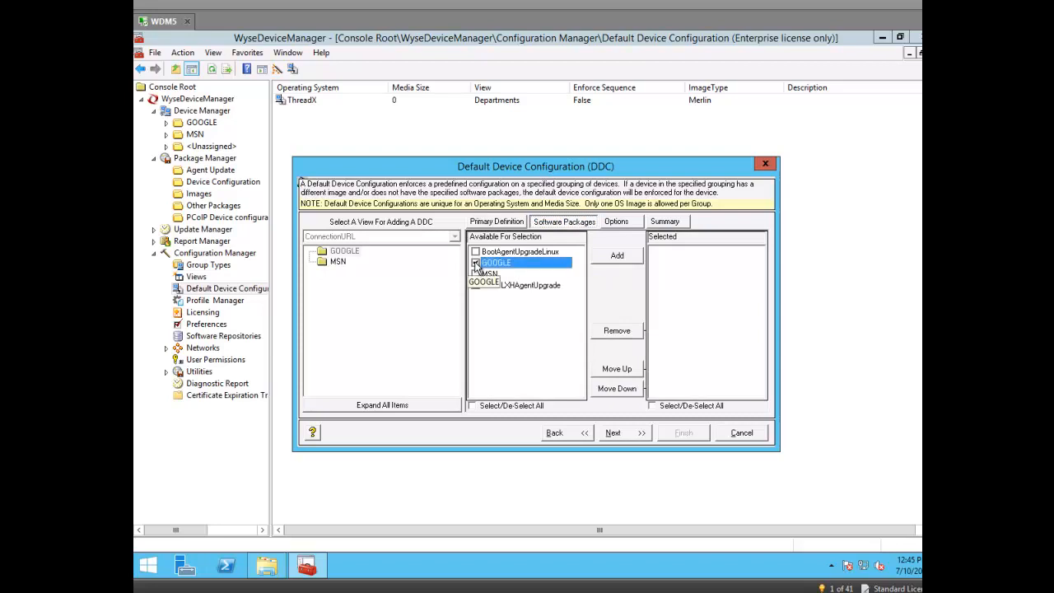
{"action": "left_click", "coordinate": [616, 257]}
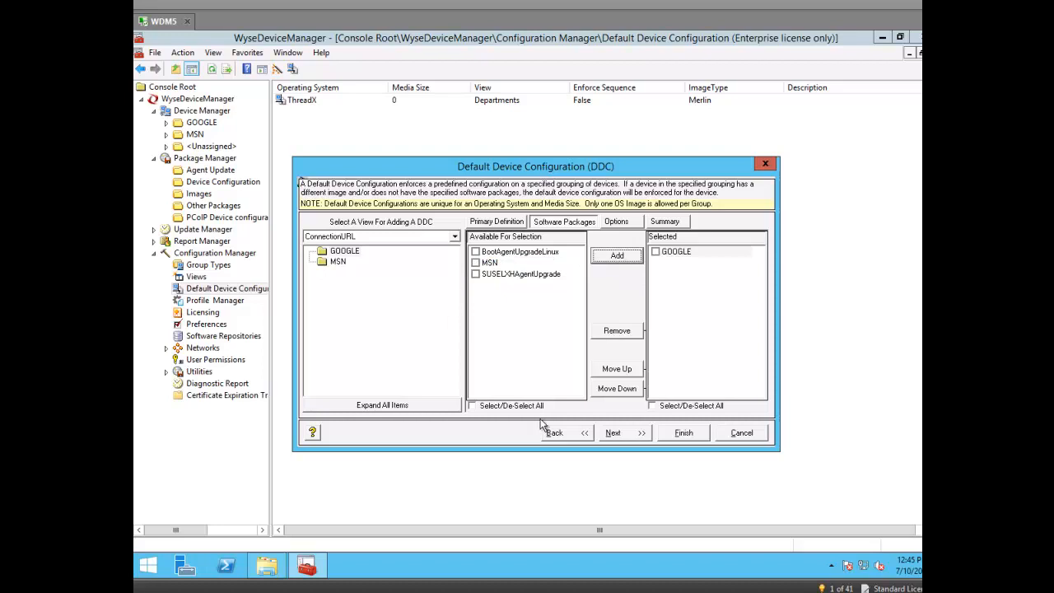
{"action": "left_click", "coordinate": [337, 262]}
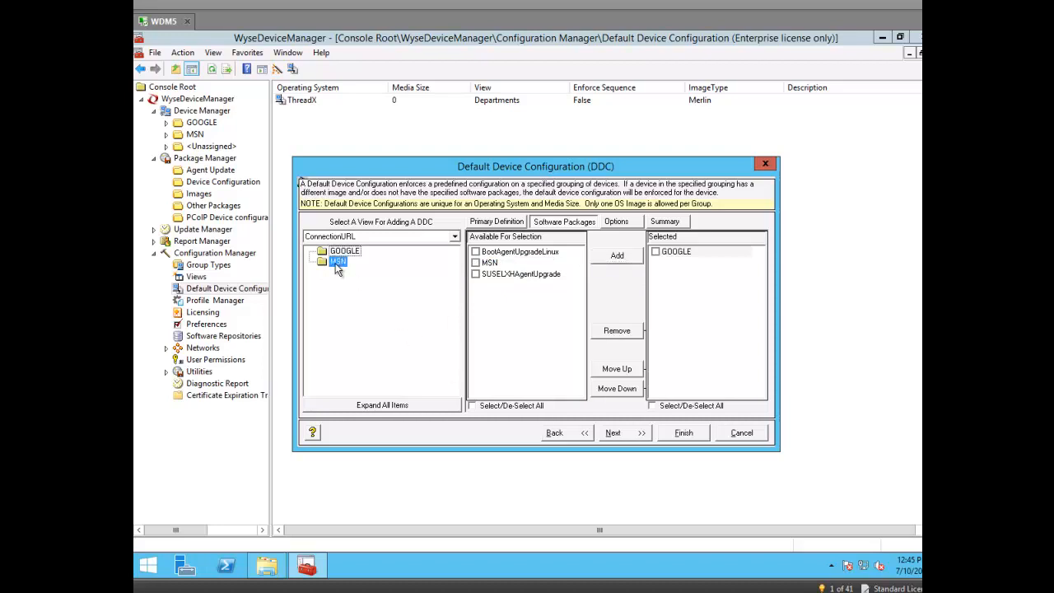
{"action": "left_click", "coordinate": [504, 221]}
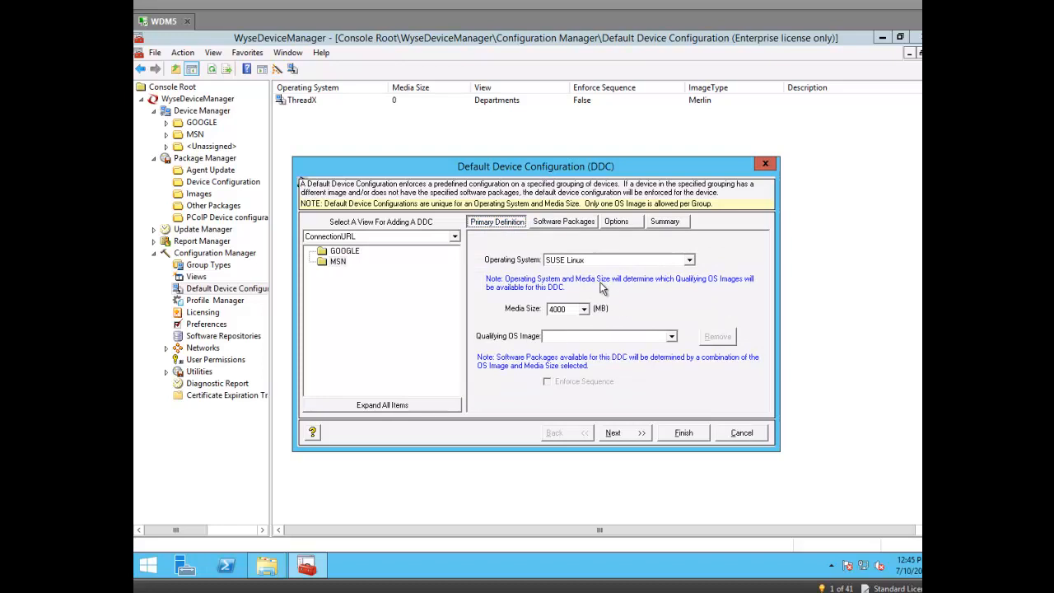
{"action": "left_click", "coordinate": [671, 337]}
{"action": "left_click", "coordinate": [617, 350]}
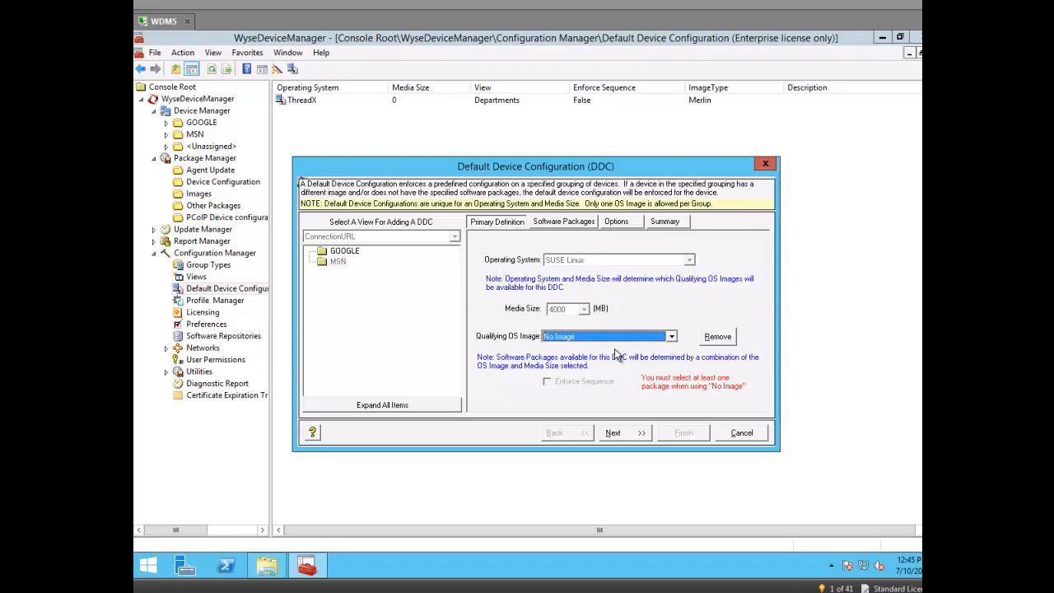
Step: Add the MSN package to the MSN group and verify each group's assigned package
{"action": "left_click", "coordinate": [557, 226]}
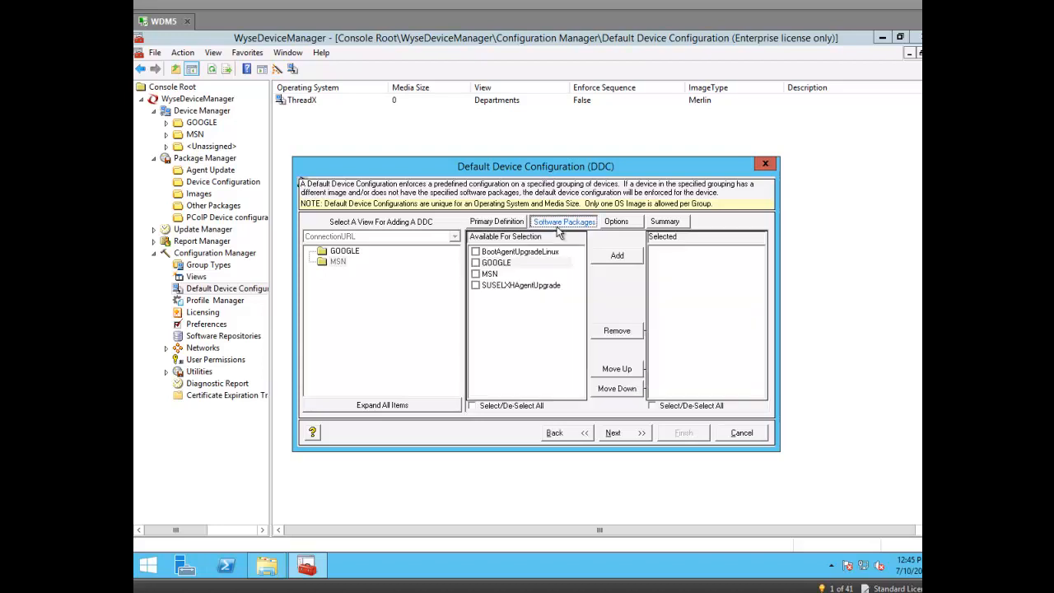
{"action": "left_click", "coordinate": [475, 276]}
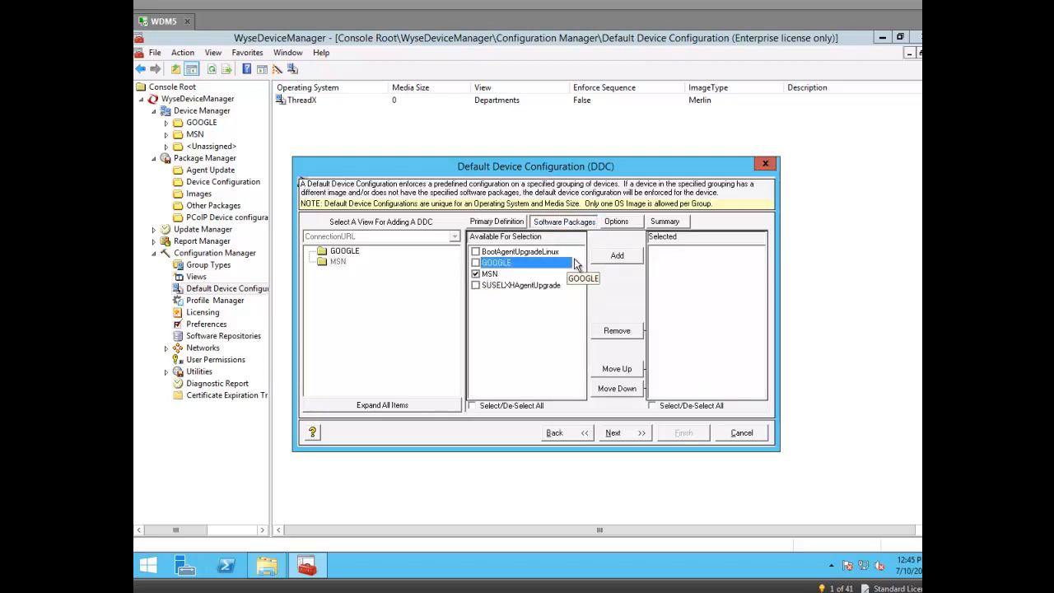
{"action": "left_click", "coordinate": [616, 256]}
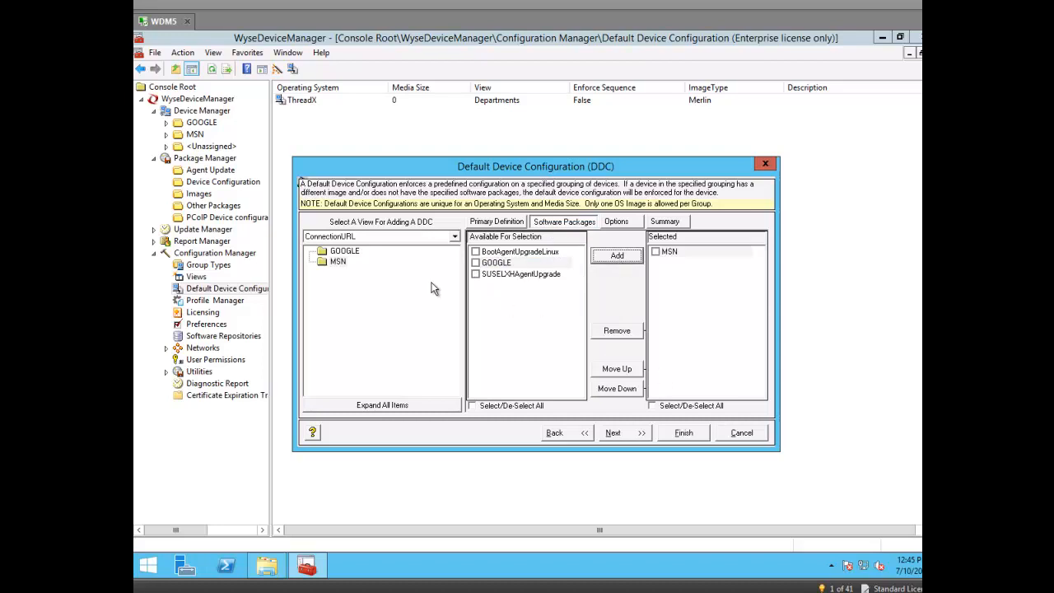
{"action": "left_click", "coordinate": [354, 252]}
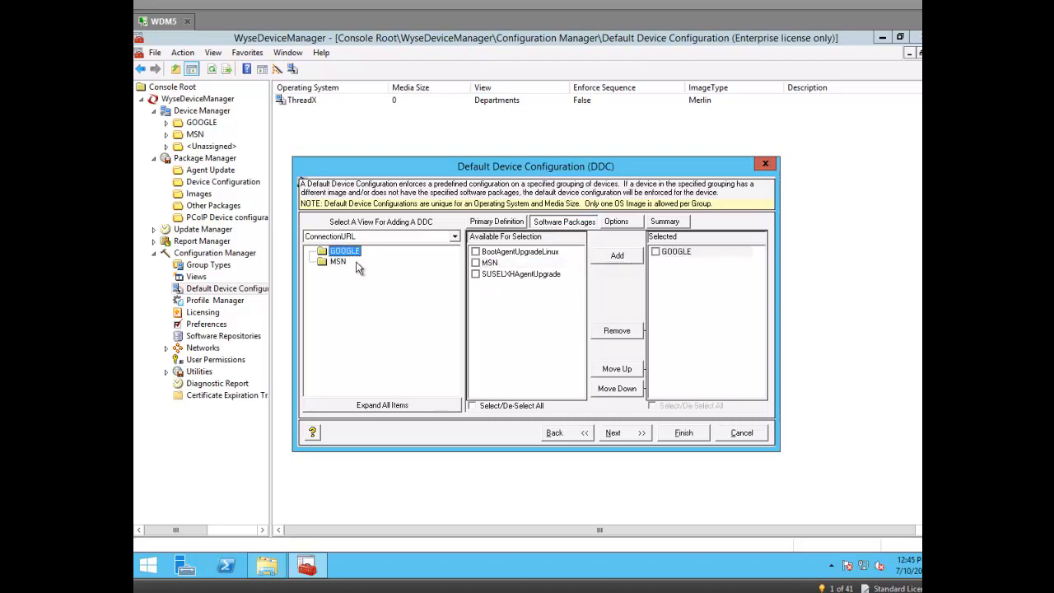
{"action": "left_click", "coordinate": [341, 264]}
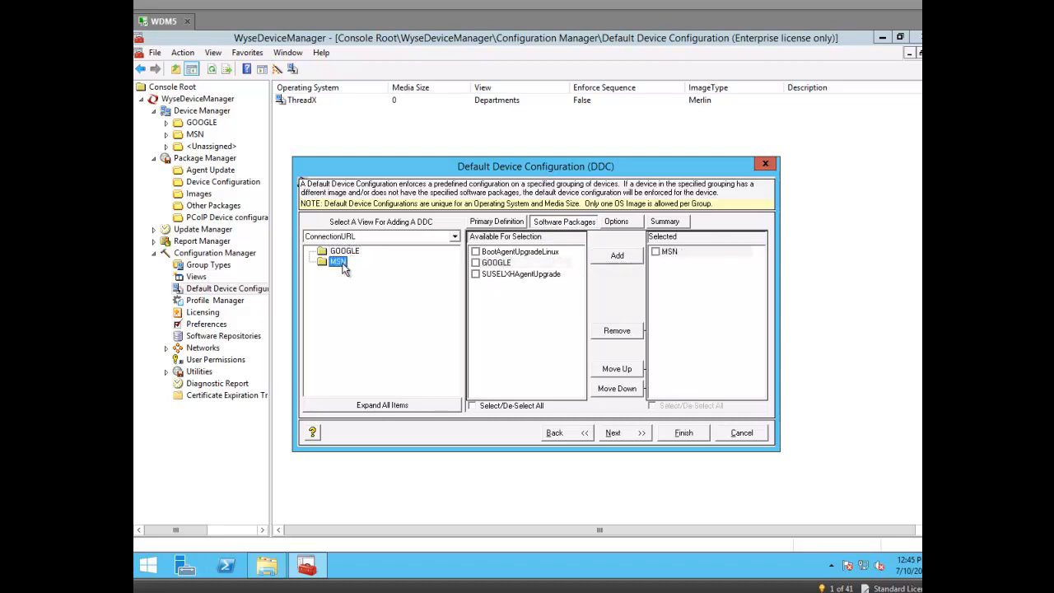
Step: Finish the SUSE Linux configuration, acknowledge the synchronization warning, and view unassigned devices
{"action": "left_click", "coordinate": [689, 437]}
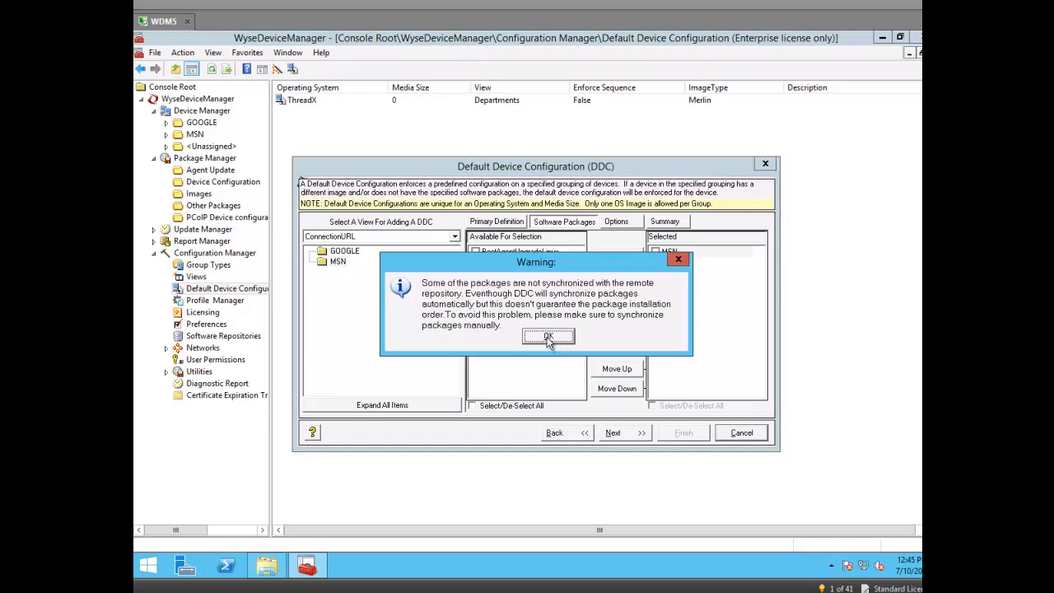
{"action": "left_click", "coordinate": [549, 339]}
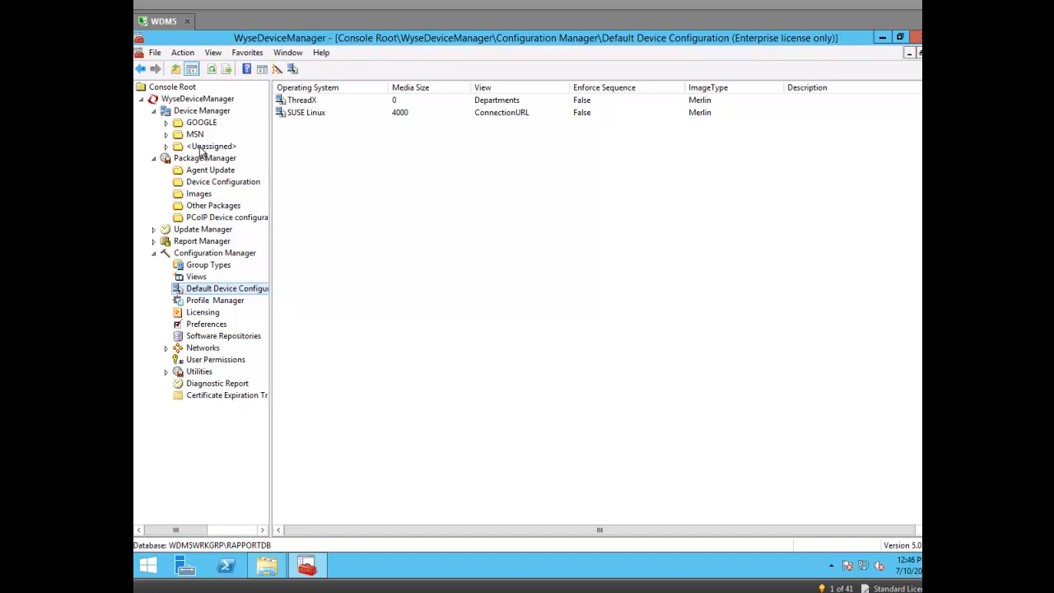
{"action": "left_click", "coordinate": [206, 147]}
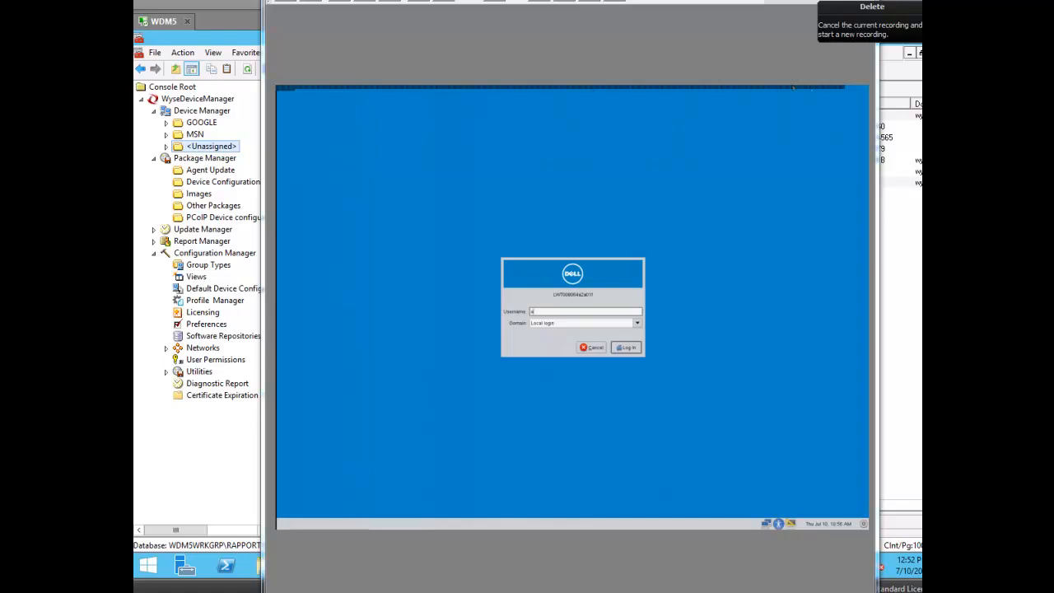
Step: Log in to the thin client with the username and password, then view its System Information
{"action": "type", "text": "dmin"}
{"action": "key", "text": "Return"}
{"action": "key", "text": "Return"}
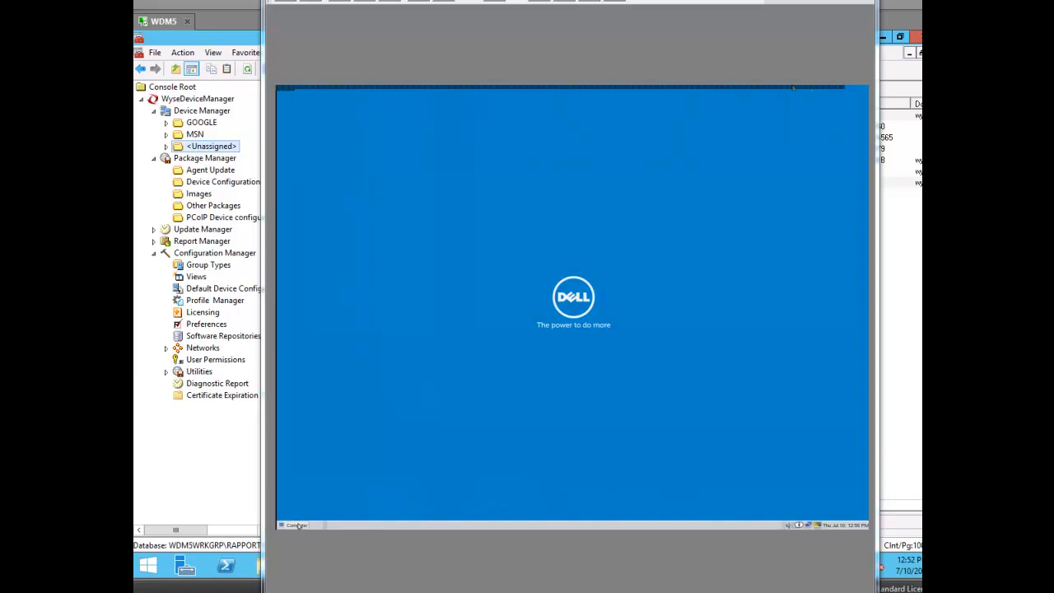
{"action": "left_click", "coordinate": [296, 526]}
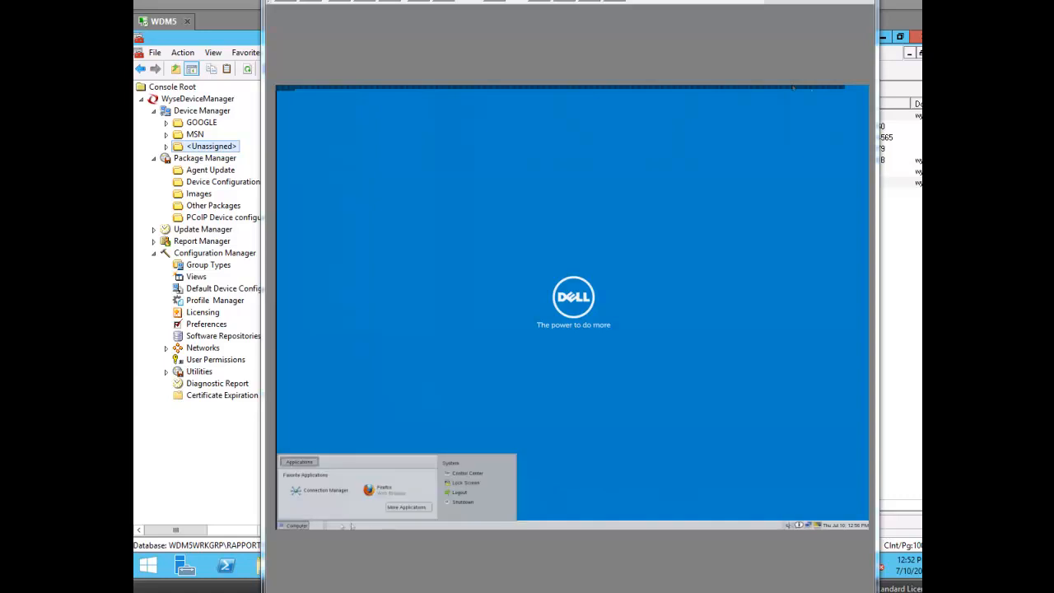
{"action": "left_click", "coordinate": [574, 512]}
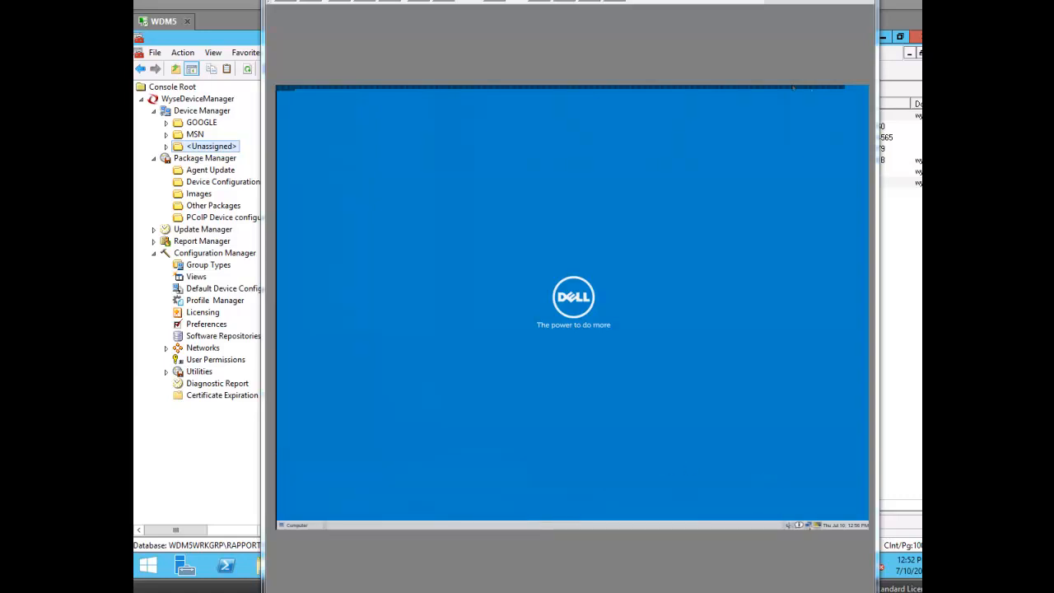
{"action": "left_click", "coordinate": [798, 525]}
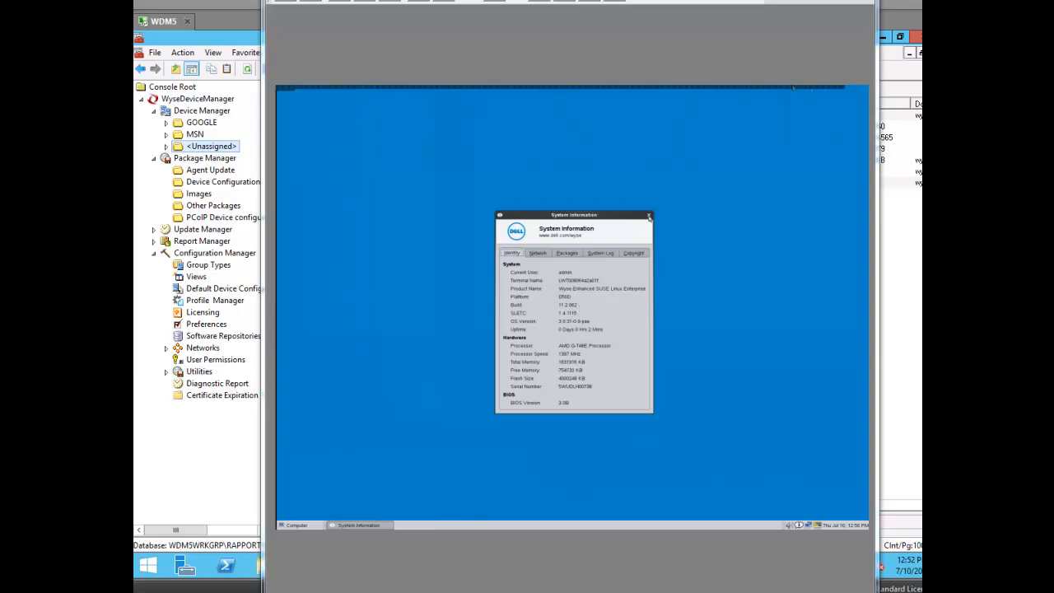
{"action": "left_click", "coordinate": [650, 216]}
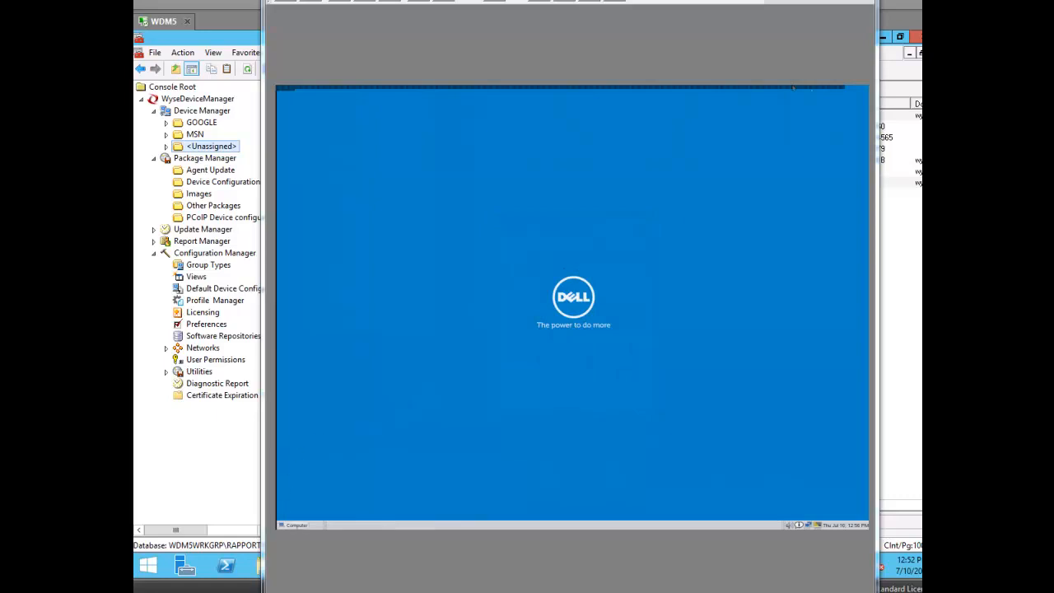
{"action": "left_click", "coordinate": [296, 525]}
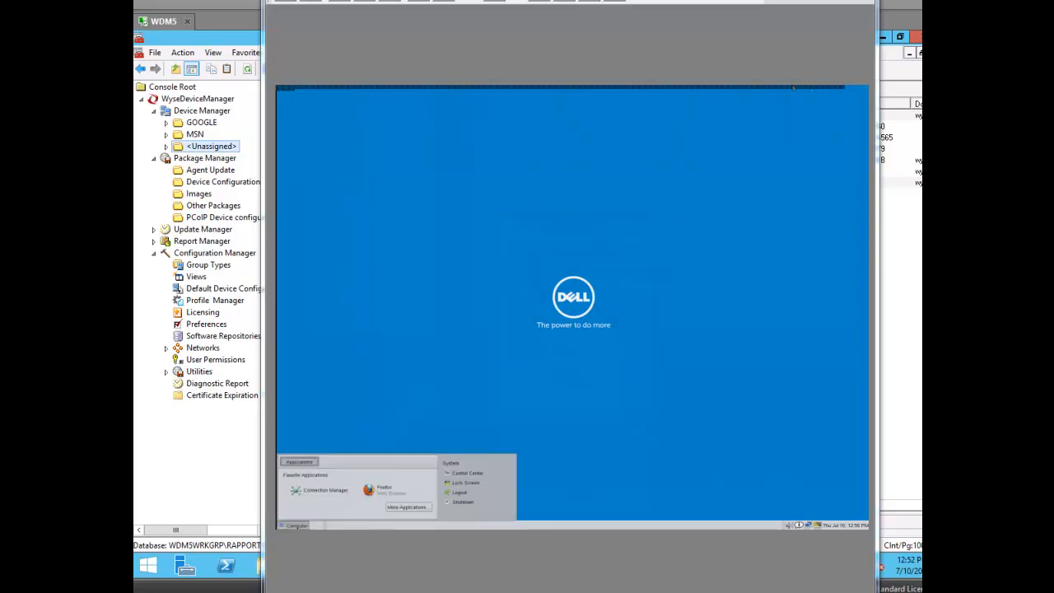
Step: Review the Control Center's INI and Upgrade settings, cancel them, and browse More Applications
{"action": "left_click", "coordinate": [451, 474]}
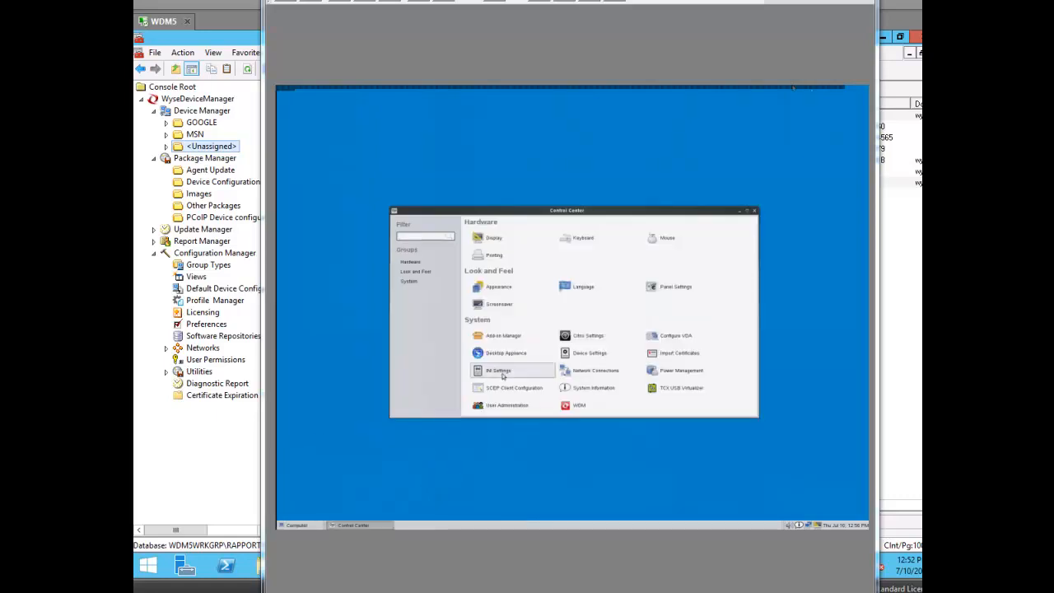
{"action": "left_click", "coordinate": [500, 372]}
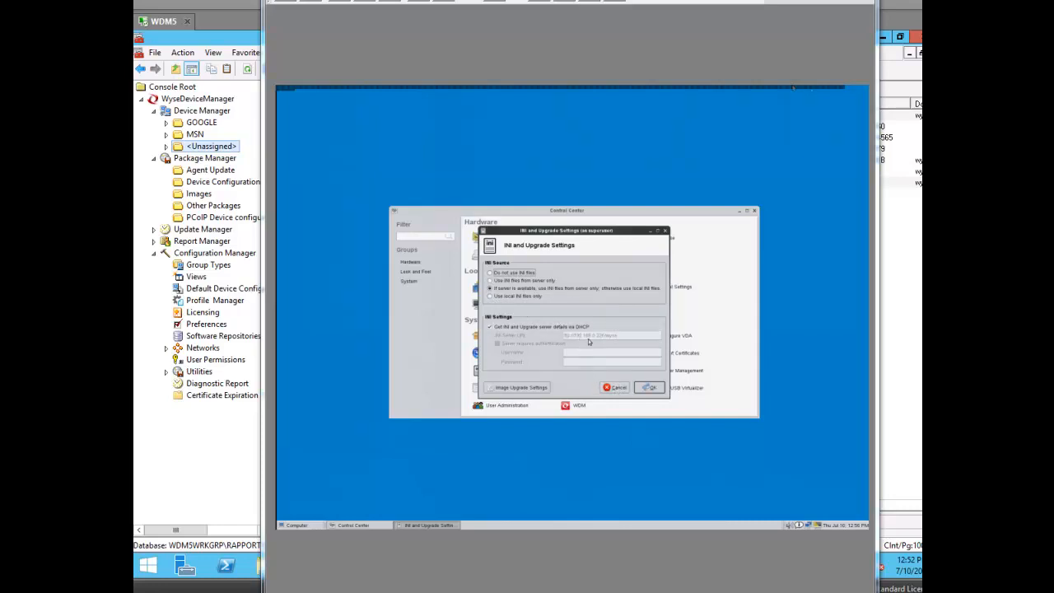
{"action": "left_click", "coordinate": [614, 391]}
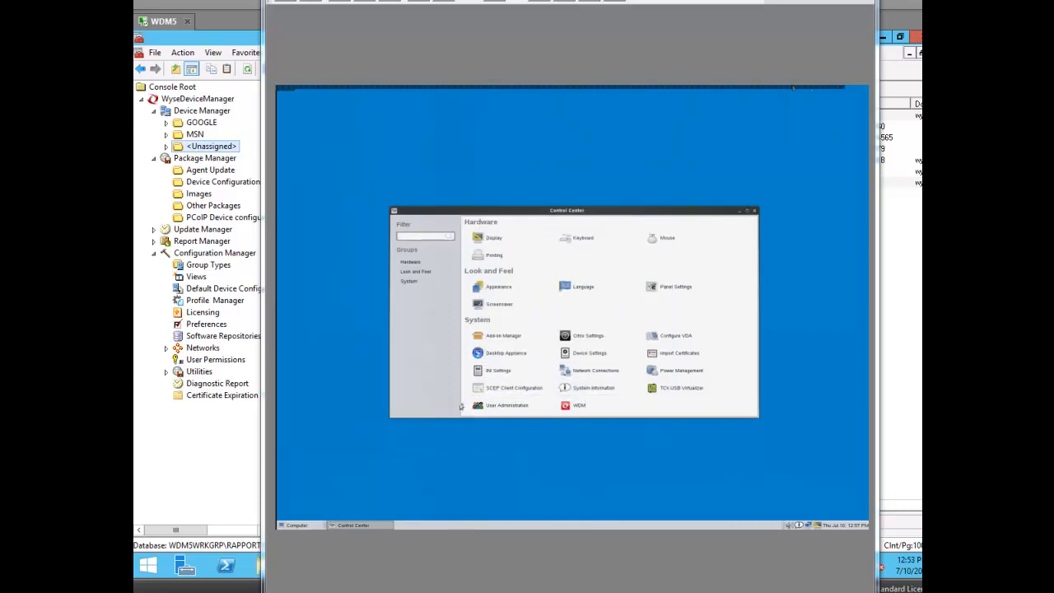
{"action": "left_click", "coordinate": [288, 527]}
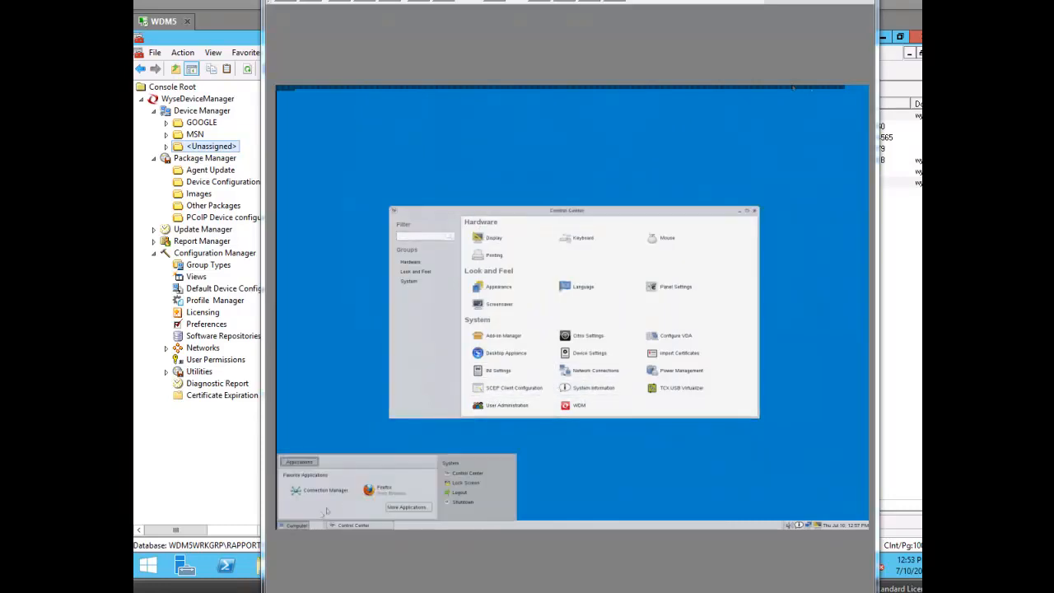
{"action": "left_click", "coordinate": [406, 507]}
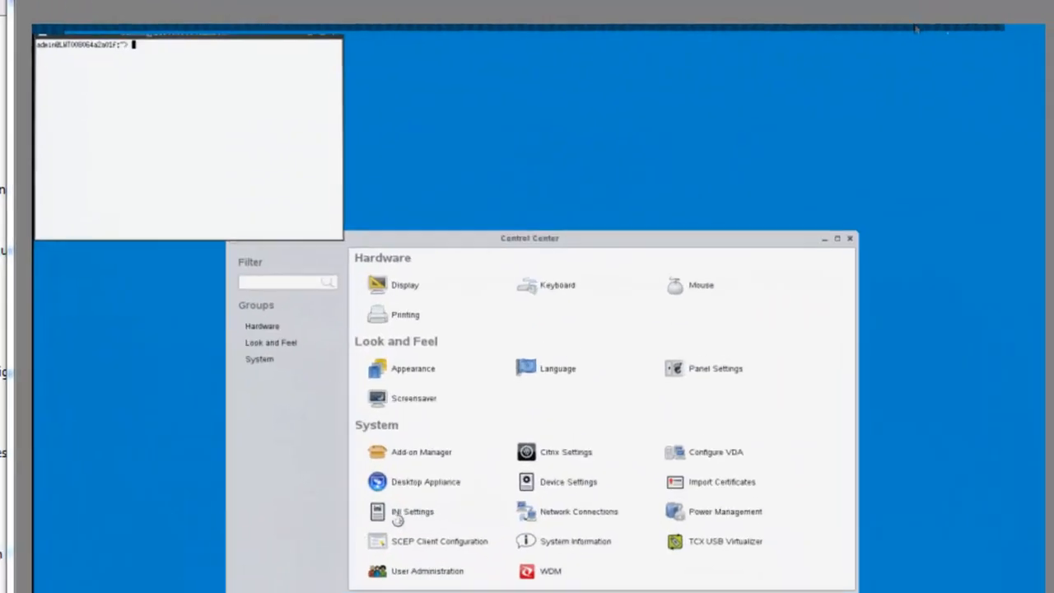
Step: Reopen INI settings; in the terminal, go up to root and try cd etc/wyseroot/wlc
{"action": "left_click", "coordinate": [398, 505]}
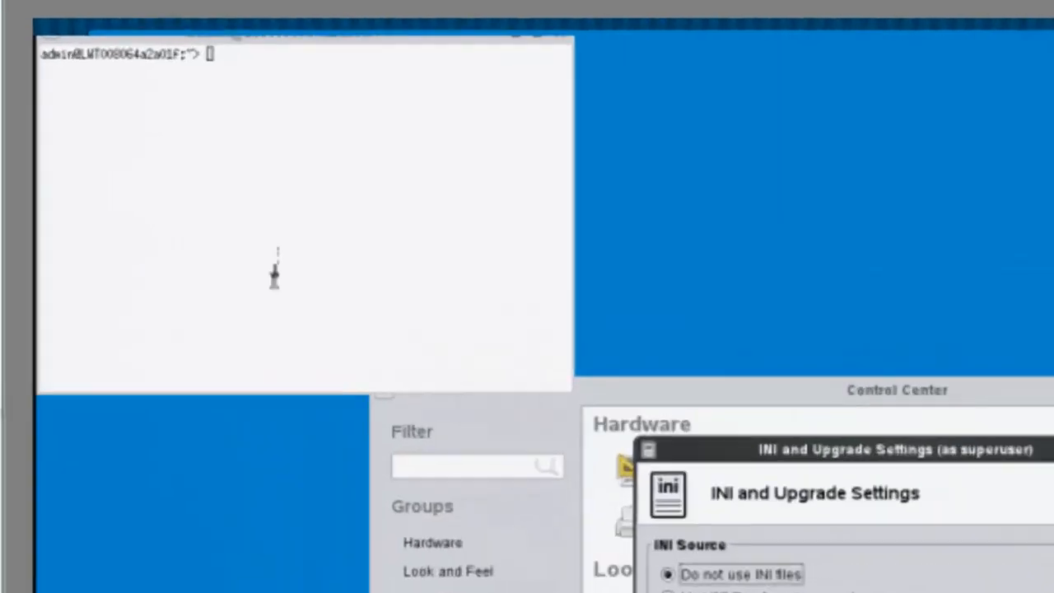
{"action": "left_click", "coordinate": [163, 160]}
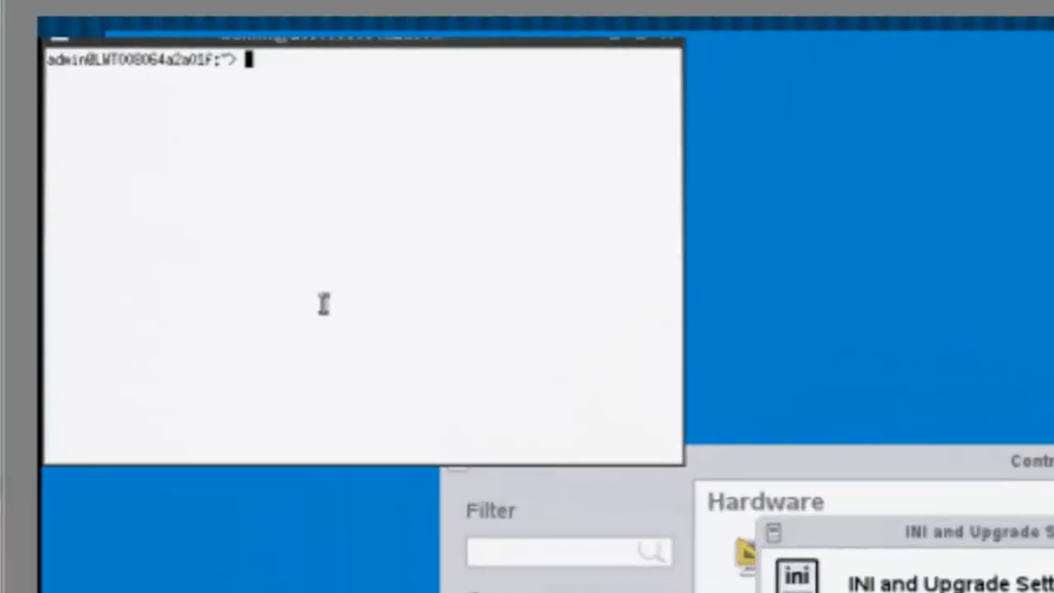
{"action": "type", "text": "cd .."}
{"action": "key", "text": "Return"}
{"action": "type", "text": "cd .."}
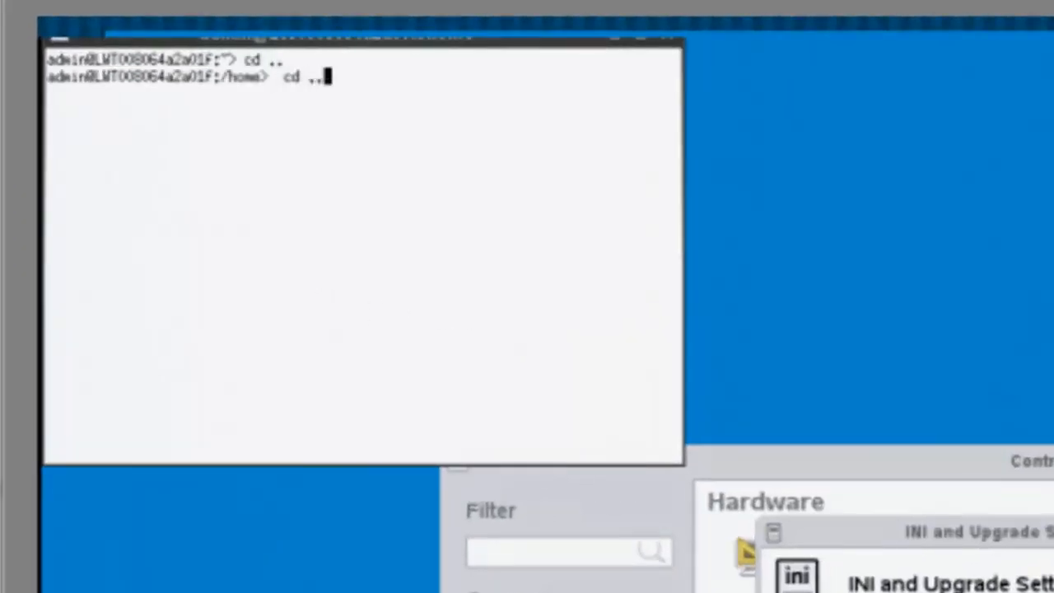
{"action": "key", "text": "Return"}
{"action": "type", "text": "cd etc/"}
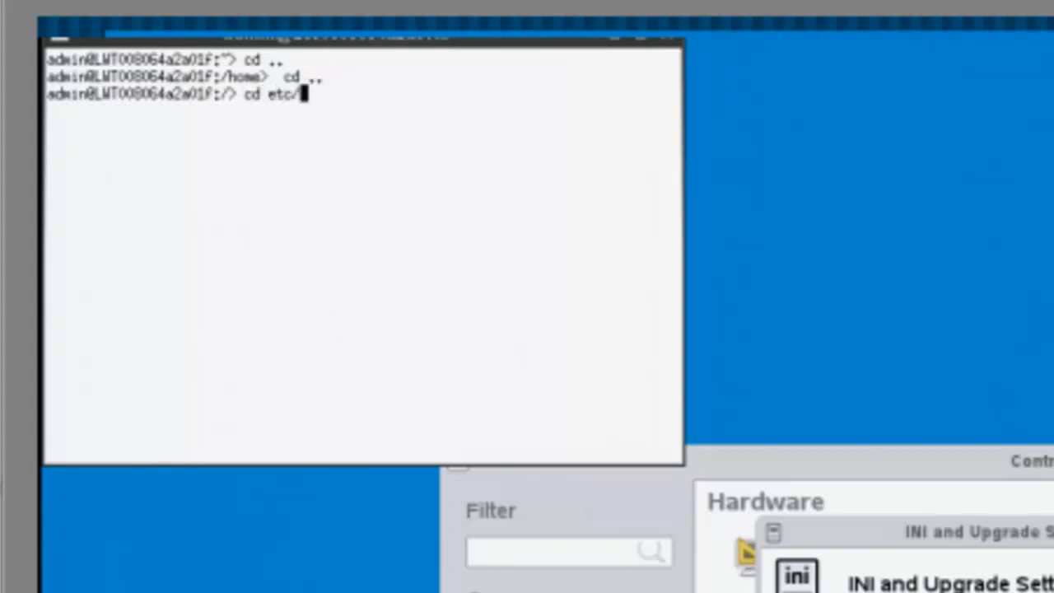
{"action": "type", "text": "wyseroot/wlc"}
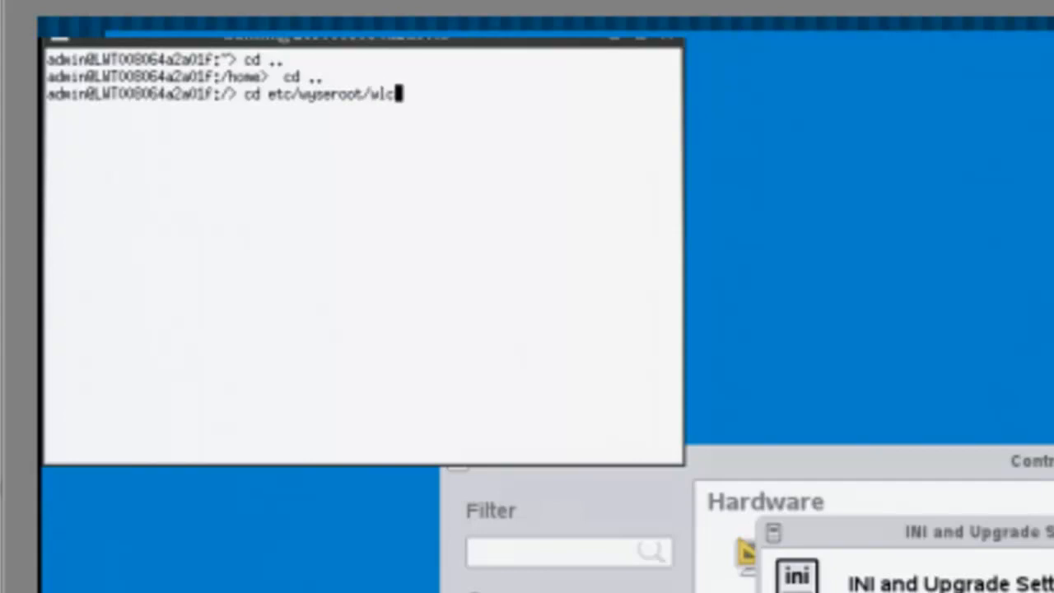
{"action": "key", "text": "Return"}
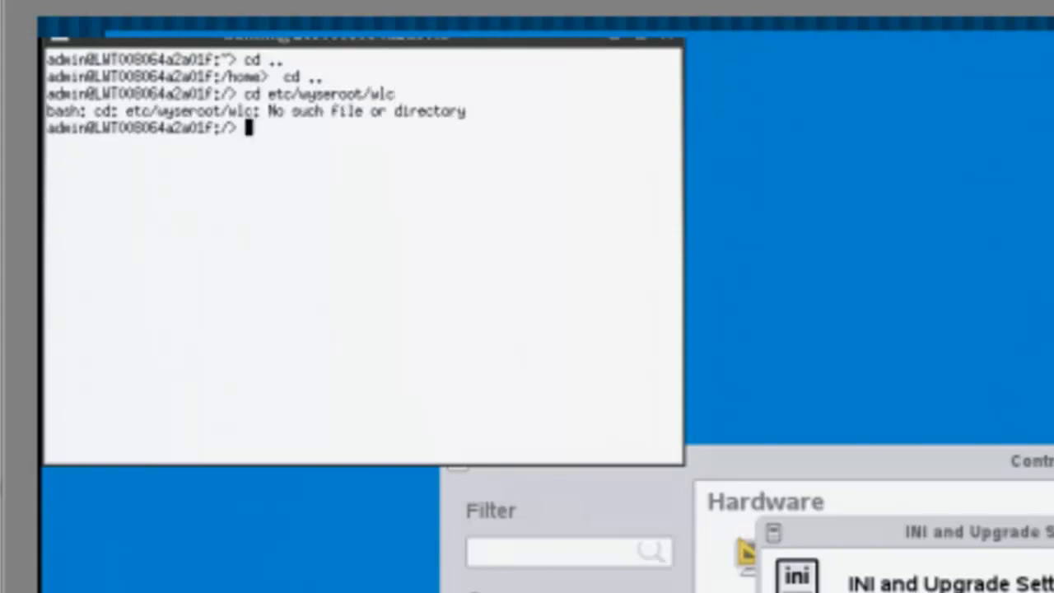
Step: List the contents of /etc/wyseroot, then of its wlx folder
{"action": "type", "text": "cd etc/"}
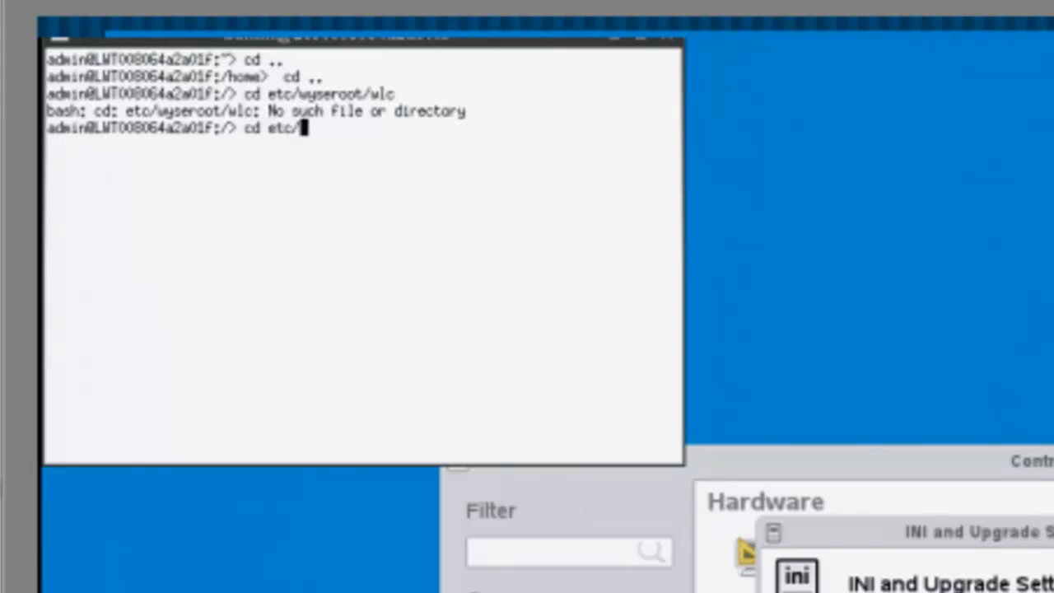
{"action": "type", "text": "wyseroot/"}
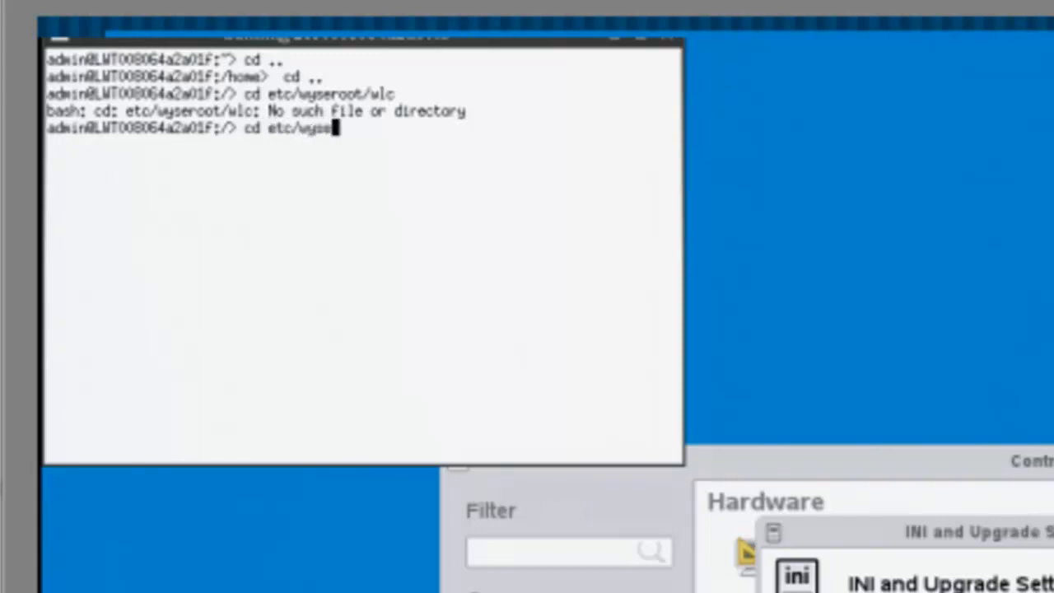
{"action": "key", "text": "Return"}
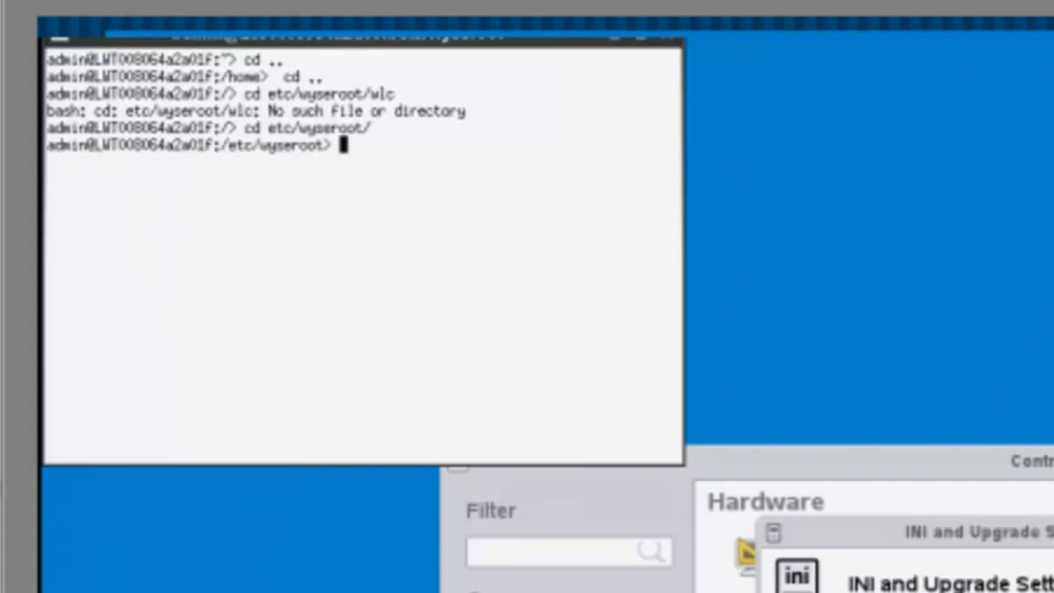
{"action": "type", "text": "ls"}
{"action": "key", "text": "Return"}
{"action": "type", "text": "cd wlx"}
{"action": "key", "text": "Return"}
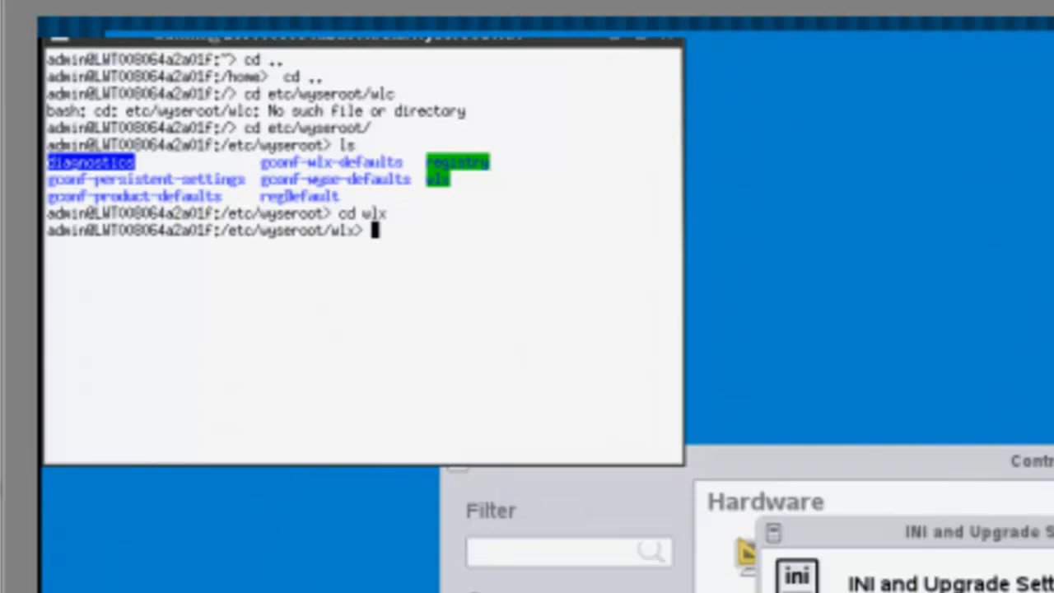
{"action": "type", "text": "ls"}
{"action": "key", "text": "Return"}
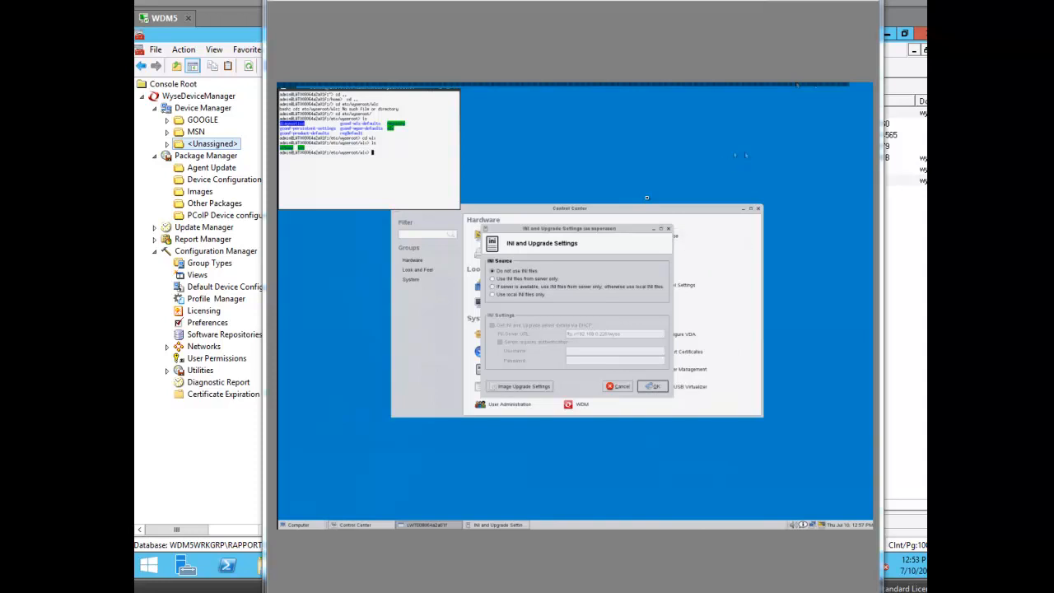
Step: Close the INI and Upgrade Settings dialog, Control Center and the terminal
{"action": "left_click", "coordinate": [669, 229]}
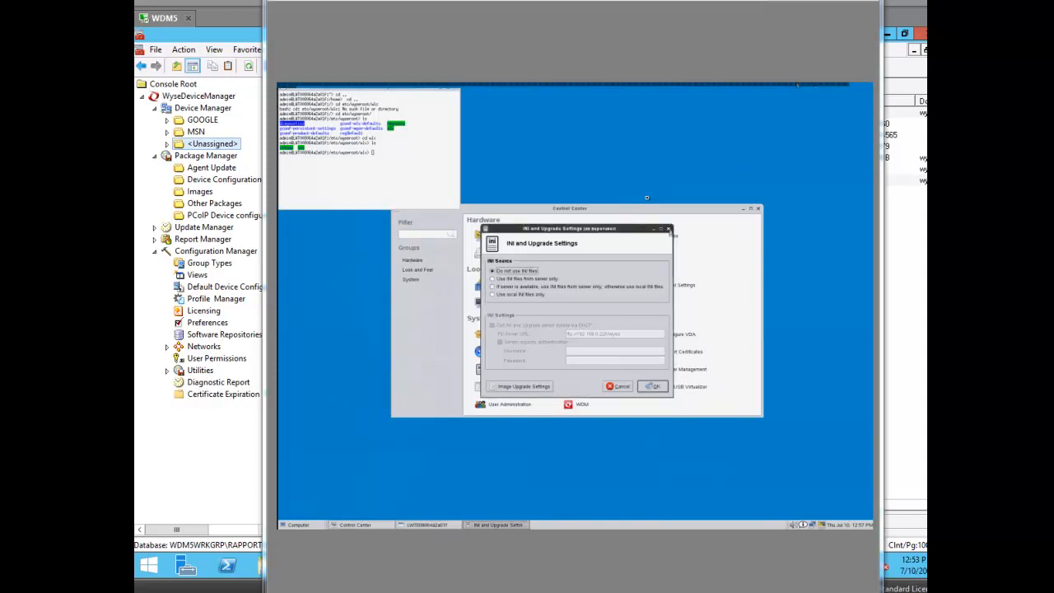
{"action": "left_click", "coordinate": [760, 211]}
{"action": "left_click", "coordinate": [759, 209]}
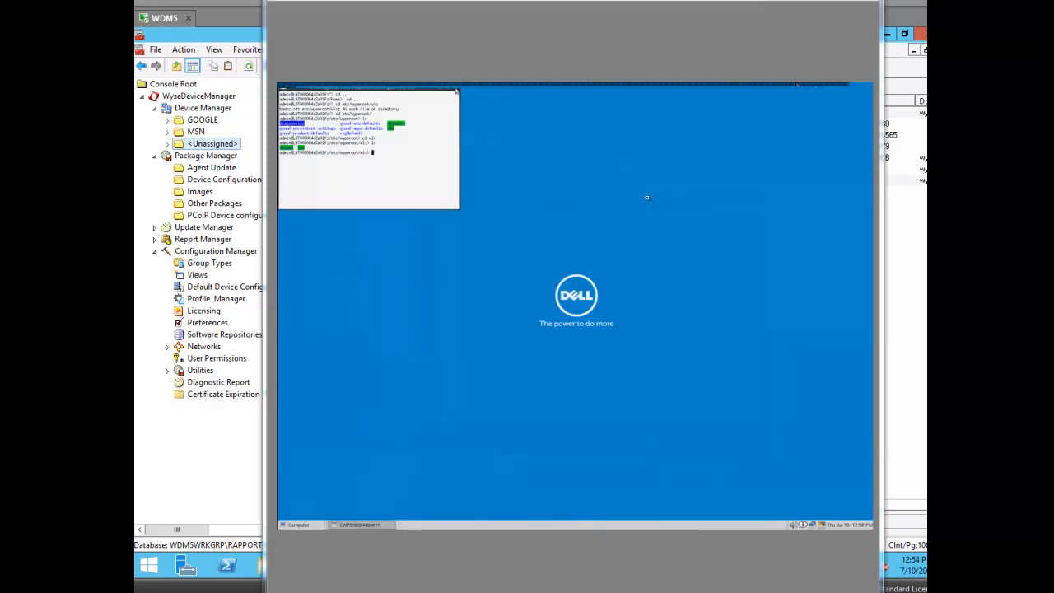
{"action": "left_click", "coordinate": [455, 93]}
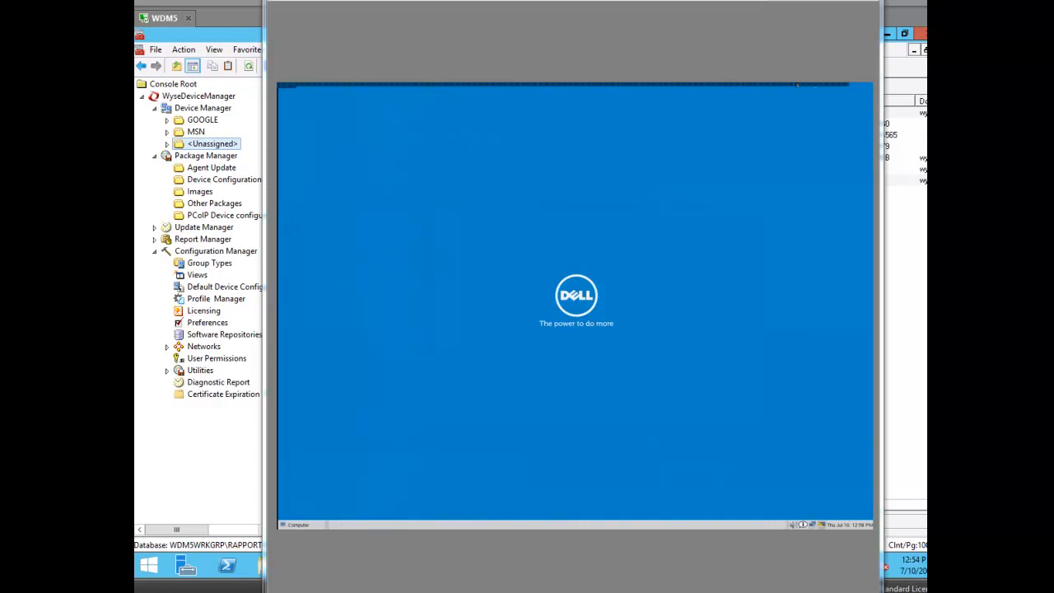
Step: Confirm the SUSE Linux D50D thin client now appears in the GOOGLE group, then return to its remote view
{"action": "left_click", "coordinate": [234, 38]}
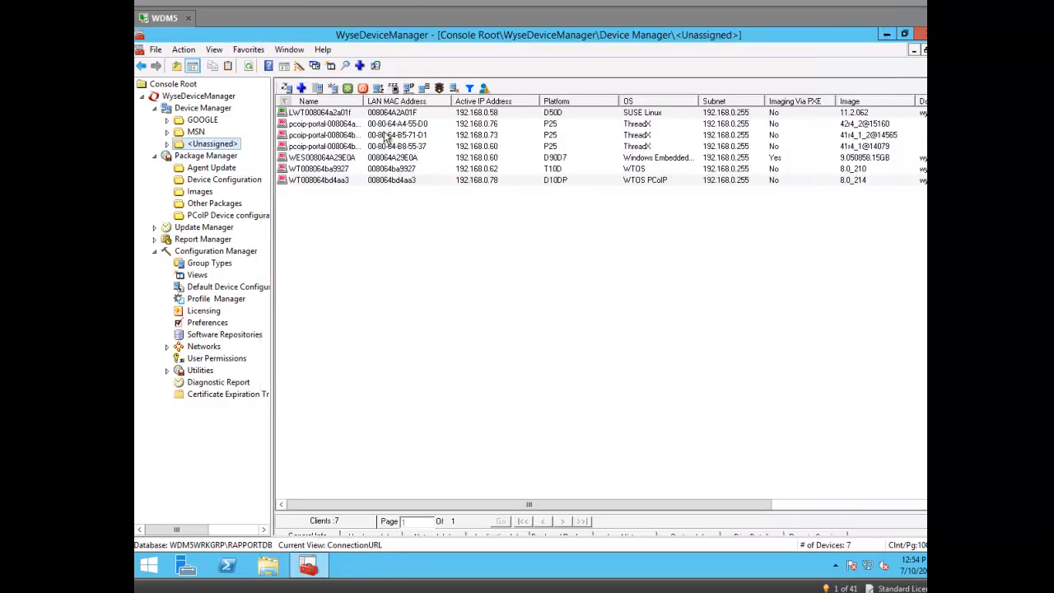
{"action": "left_click", "coordinate": [380, 261]}
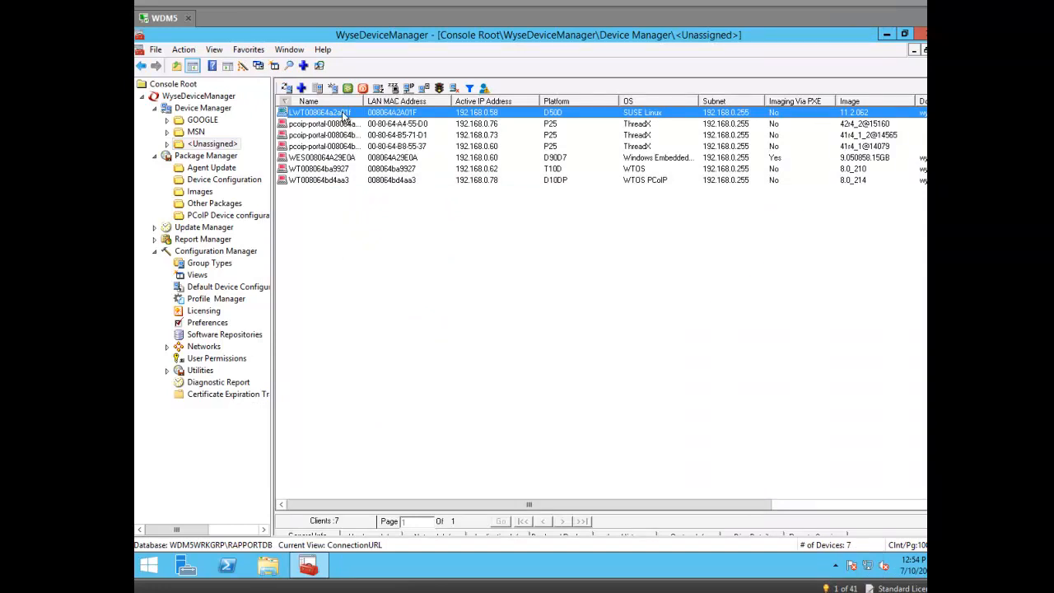
{"action": "left_click", "coordinate": [213, 121]}
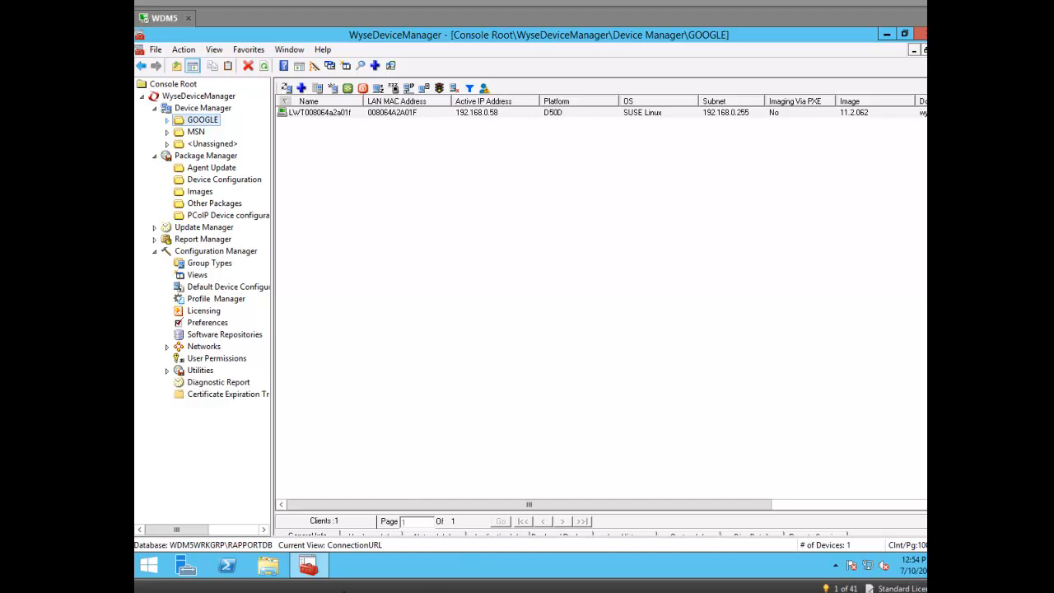
{"action": "left_click", "coordinate": [295, 591]}
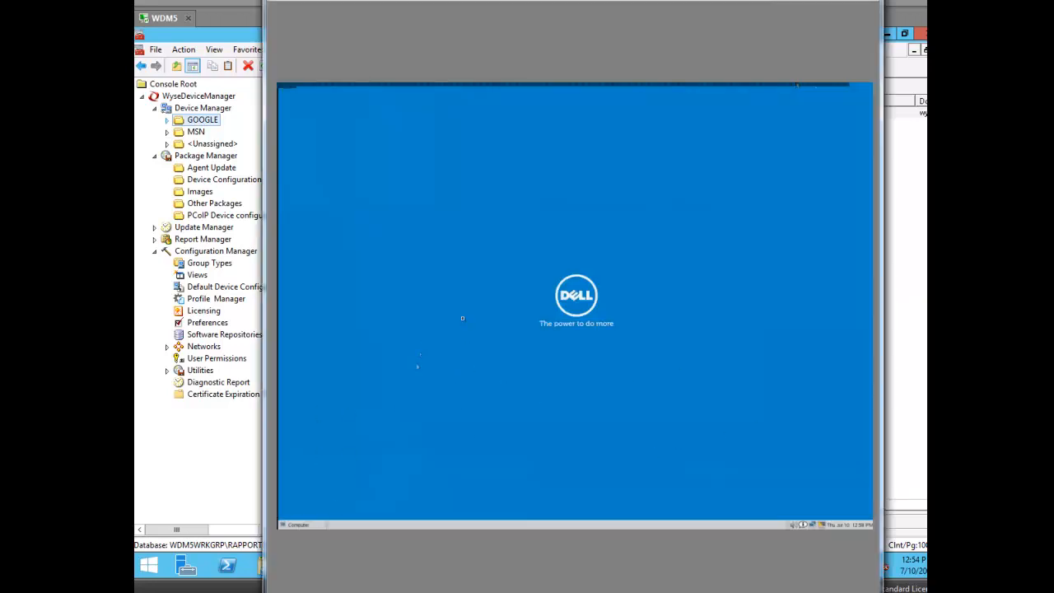
Step: Restart the thin client via Computer > Shutdown > Restart
{"action": "left_click", "coordinate": [307, 524]}
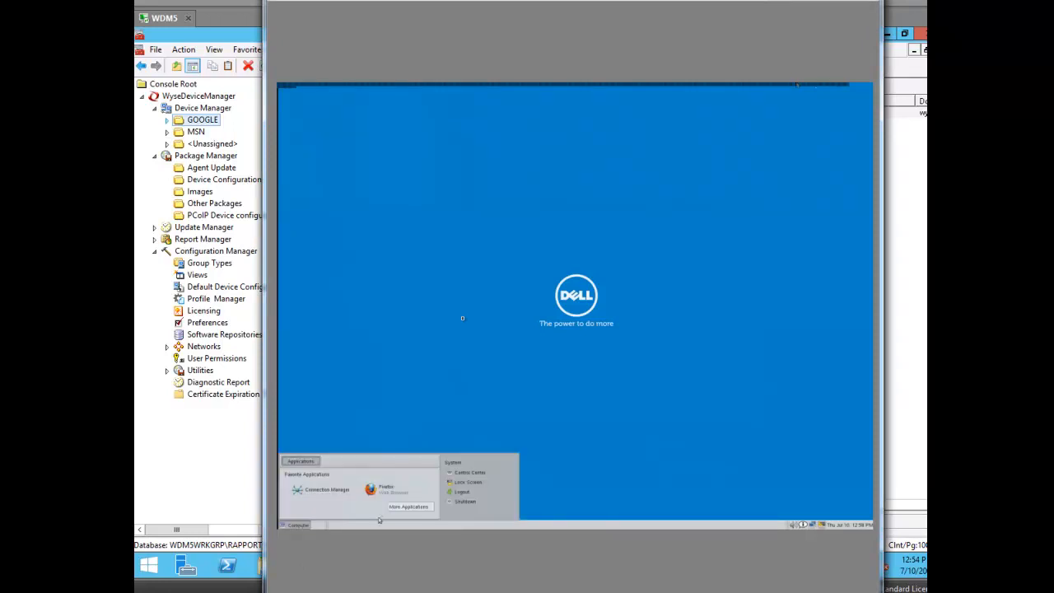
{"action": "left_click", "coordinate": [460, 500]}
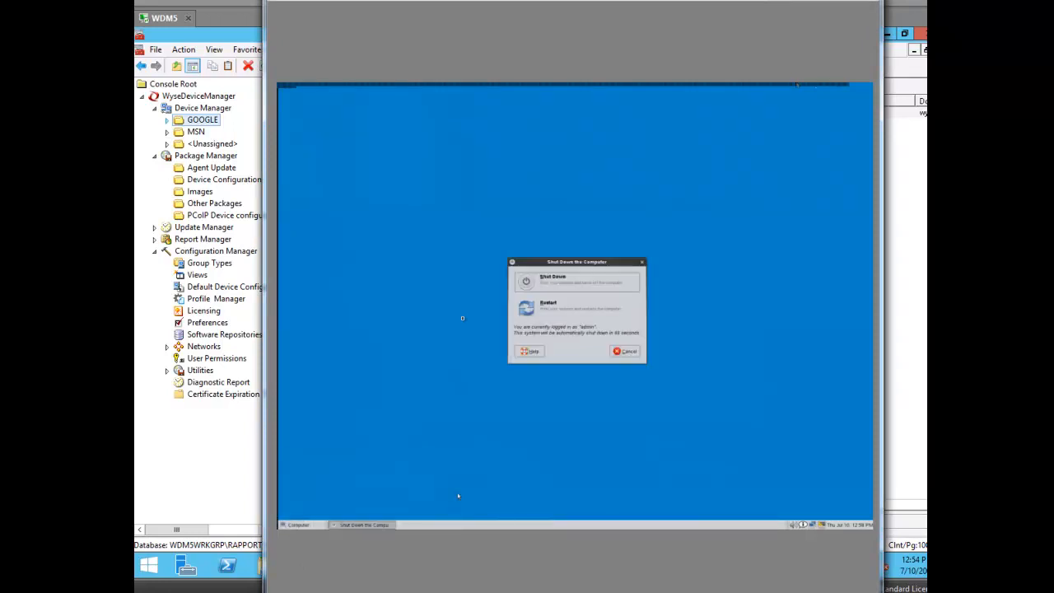
{"action": "left_click", "coordinate": [547, 317]}
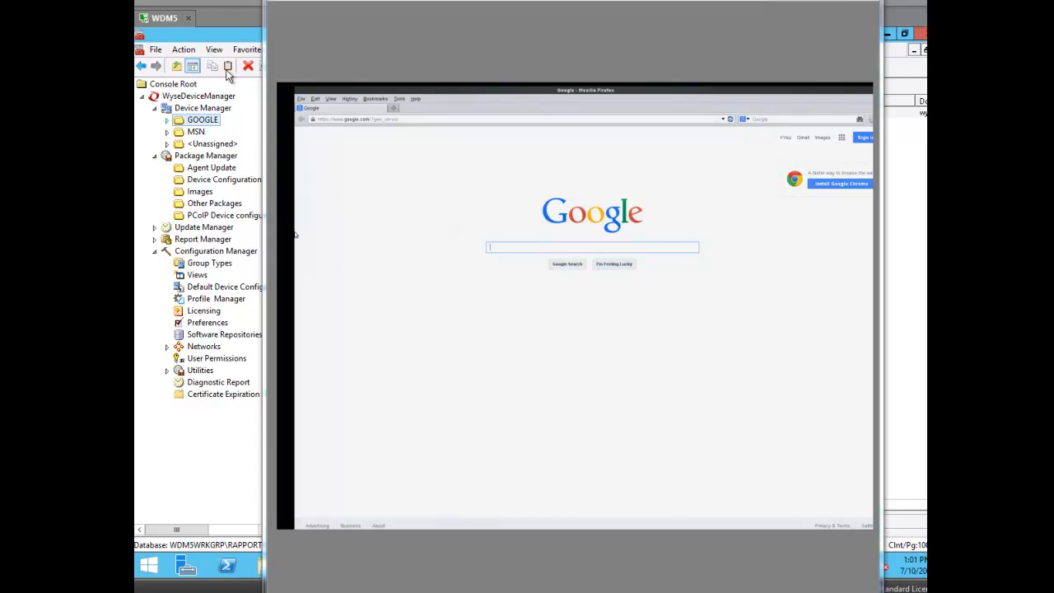
Step: After the reboot into Firefox on Google, bring the Wyse Device Manager console forward
{"action": "left_click", "coordinate": [230, 34]}
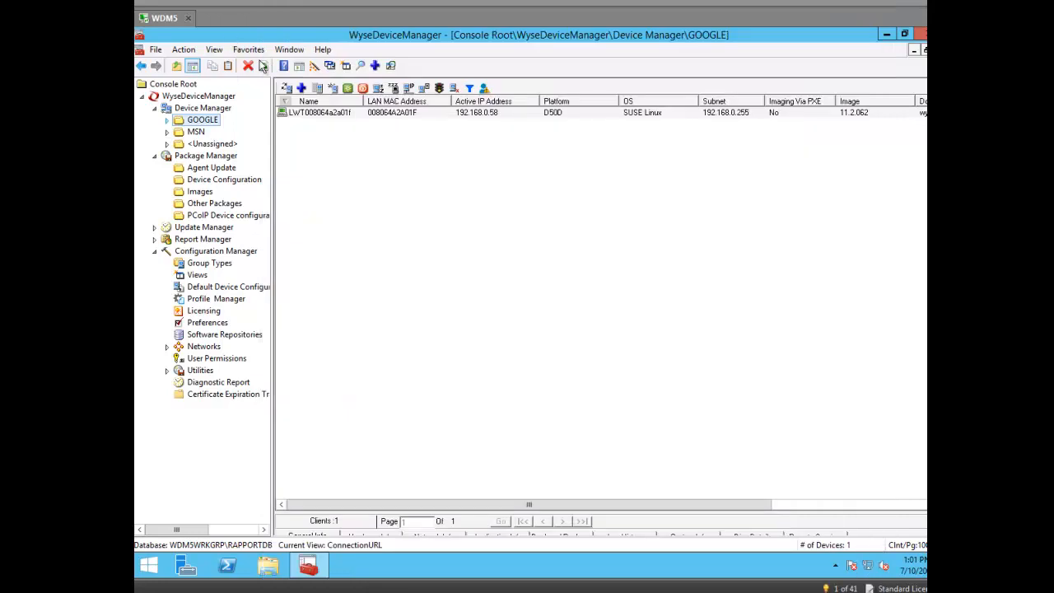
Step: Locate the thin client in the GOOGLE and MSN groups and pick ResetOSSettings from Other Packages
{"action": "left_click", "coordinate": [306, 115]}
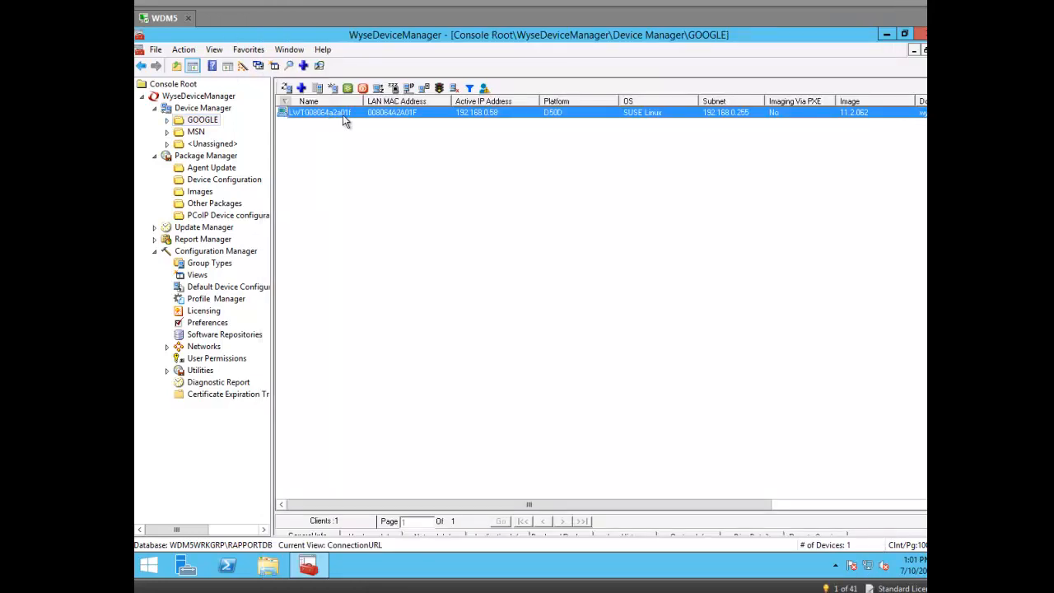
{"action": "left_click", "coordinate": [197, 134]}
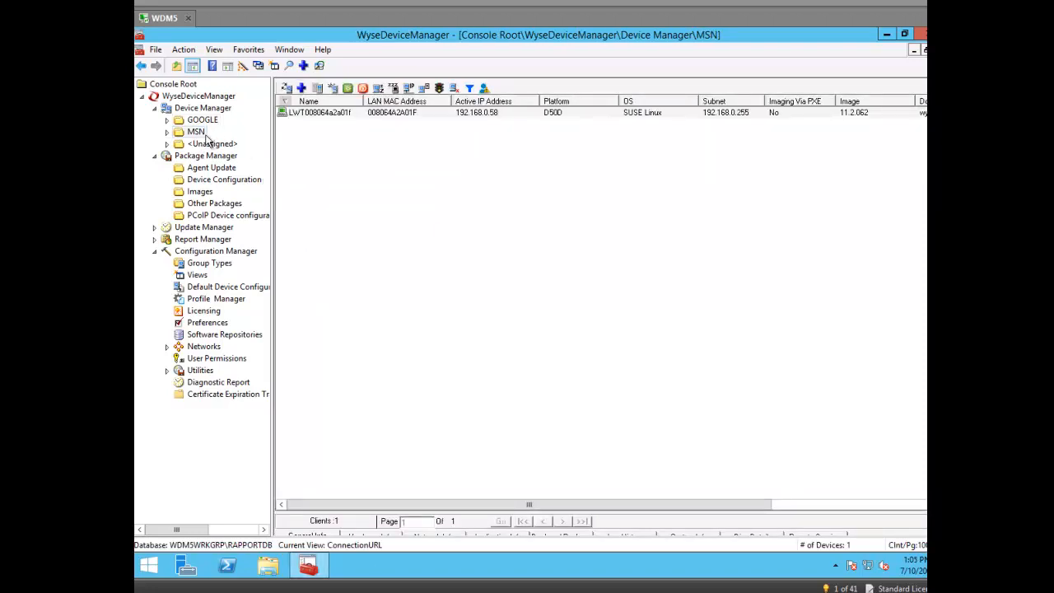
{"action": "left_click", "coordinate": [314, 114]}
{"action": "left_click", "coordinate": [201, 205]}
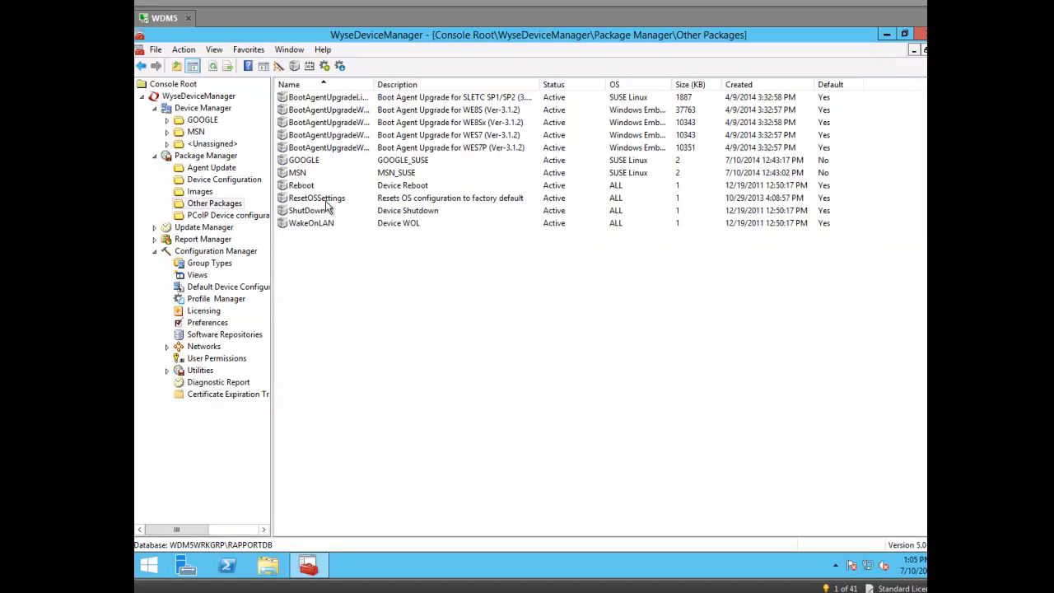
{"action": "left_click", "coordinate": [328, 201]}
Step: Deploy ResetOSSettings to the MSN group's SUSE thin client, scheduled to run now
{"action": "left_click_drag", "start_coordinate": [328, 204], "coordinate": [196, 134]}
{"action": "left_click", "coordinate": [355, 284]}
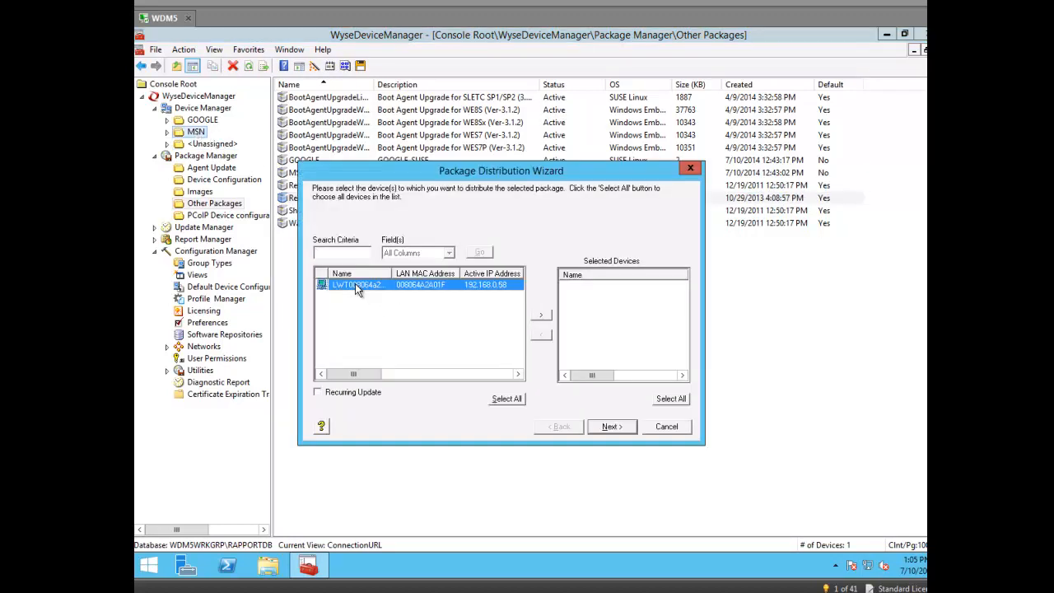
{"action": "left_click", "coordinate": [541, 314]}
{"action": "left_click", "coordinate": [620, 427]}
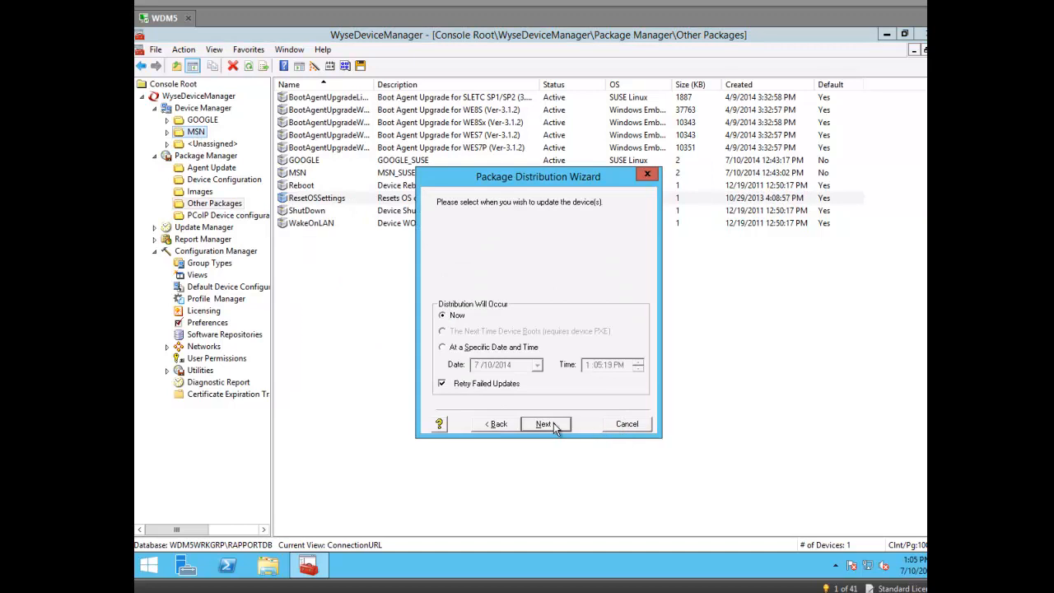
{"action": "left_click", "coordinate": [554, 422]}
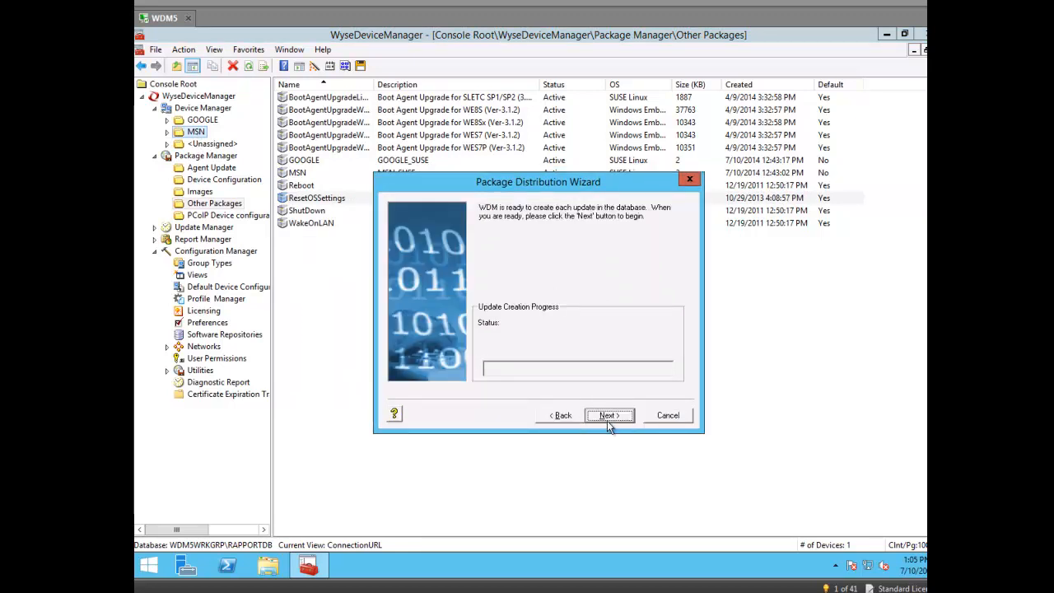
{"action": "left_click", "coordinate": [607, 420]}
{"action": "left_click", "coordinate": [610, 417]}
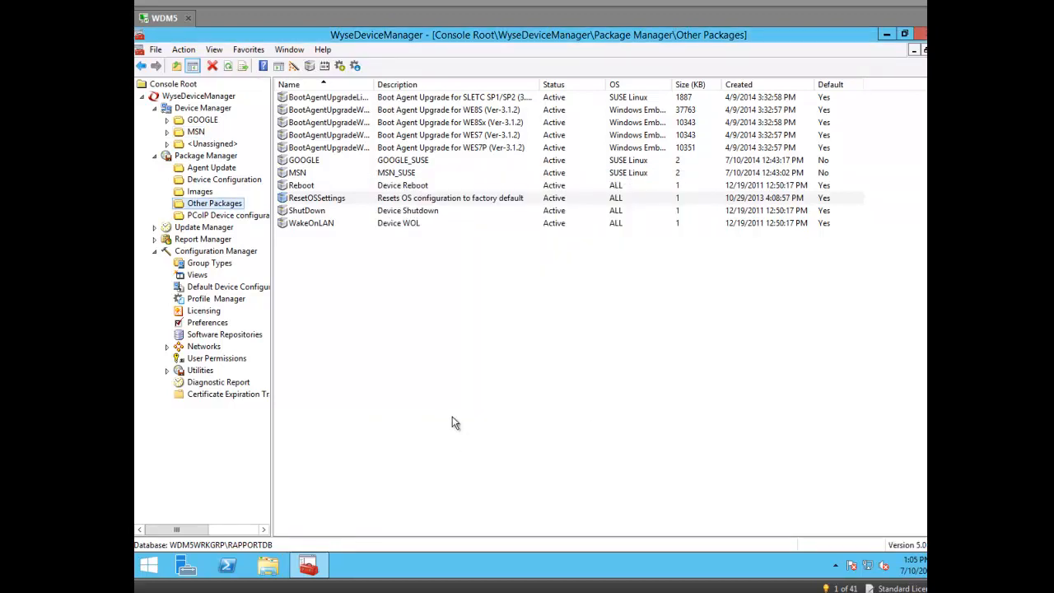
{"action": "left_click", "coordinate": [196, 131]}
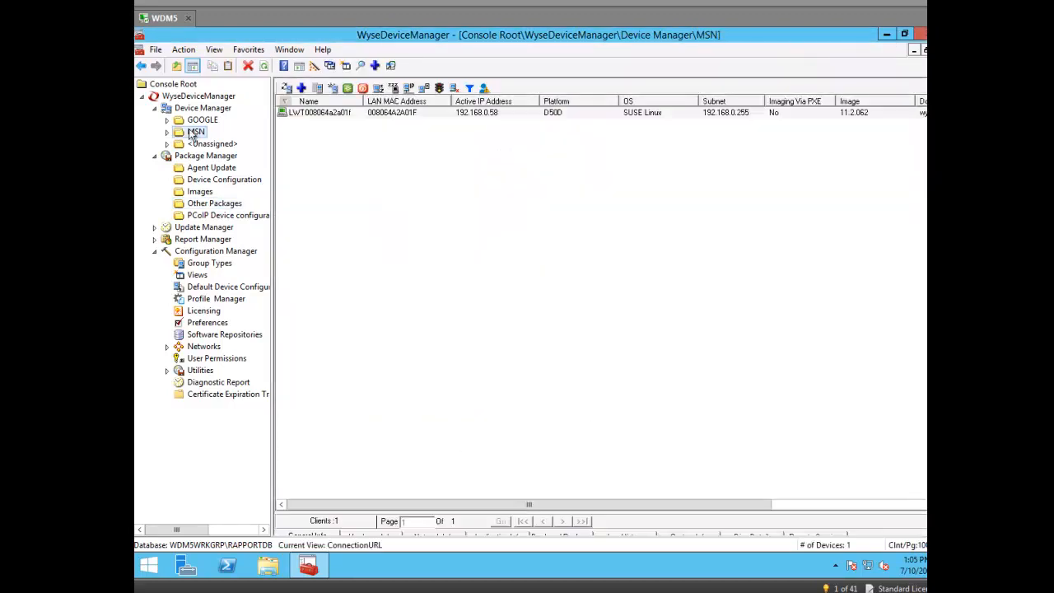
Step: Bring the SUSE thin client's remote view to the front to watch it reboot
{"action": "key", "text": "alt+Tab"}
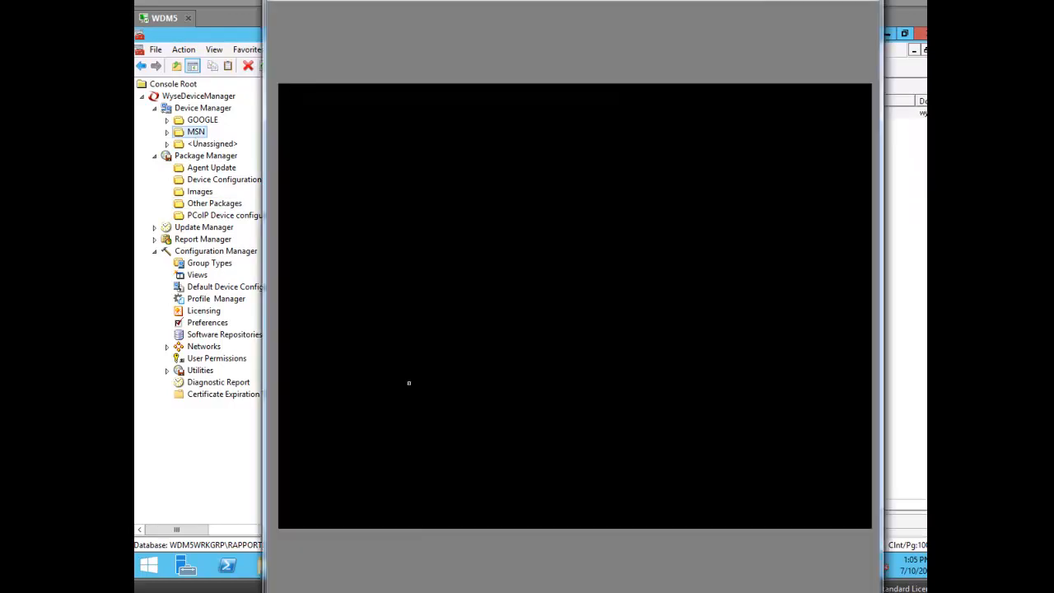